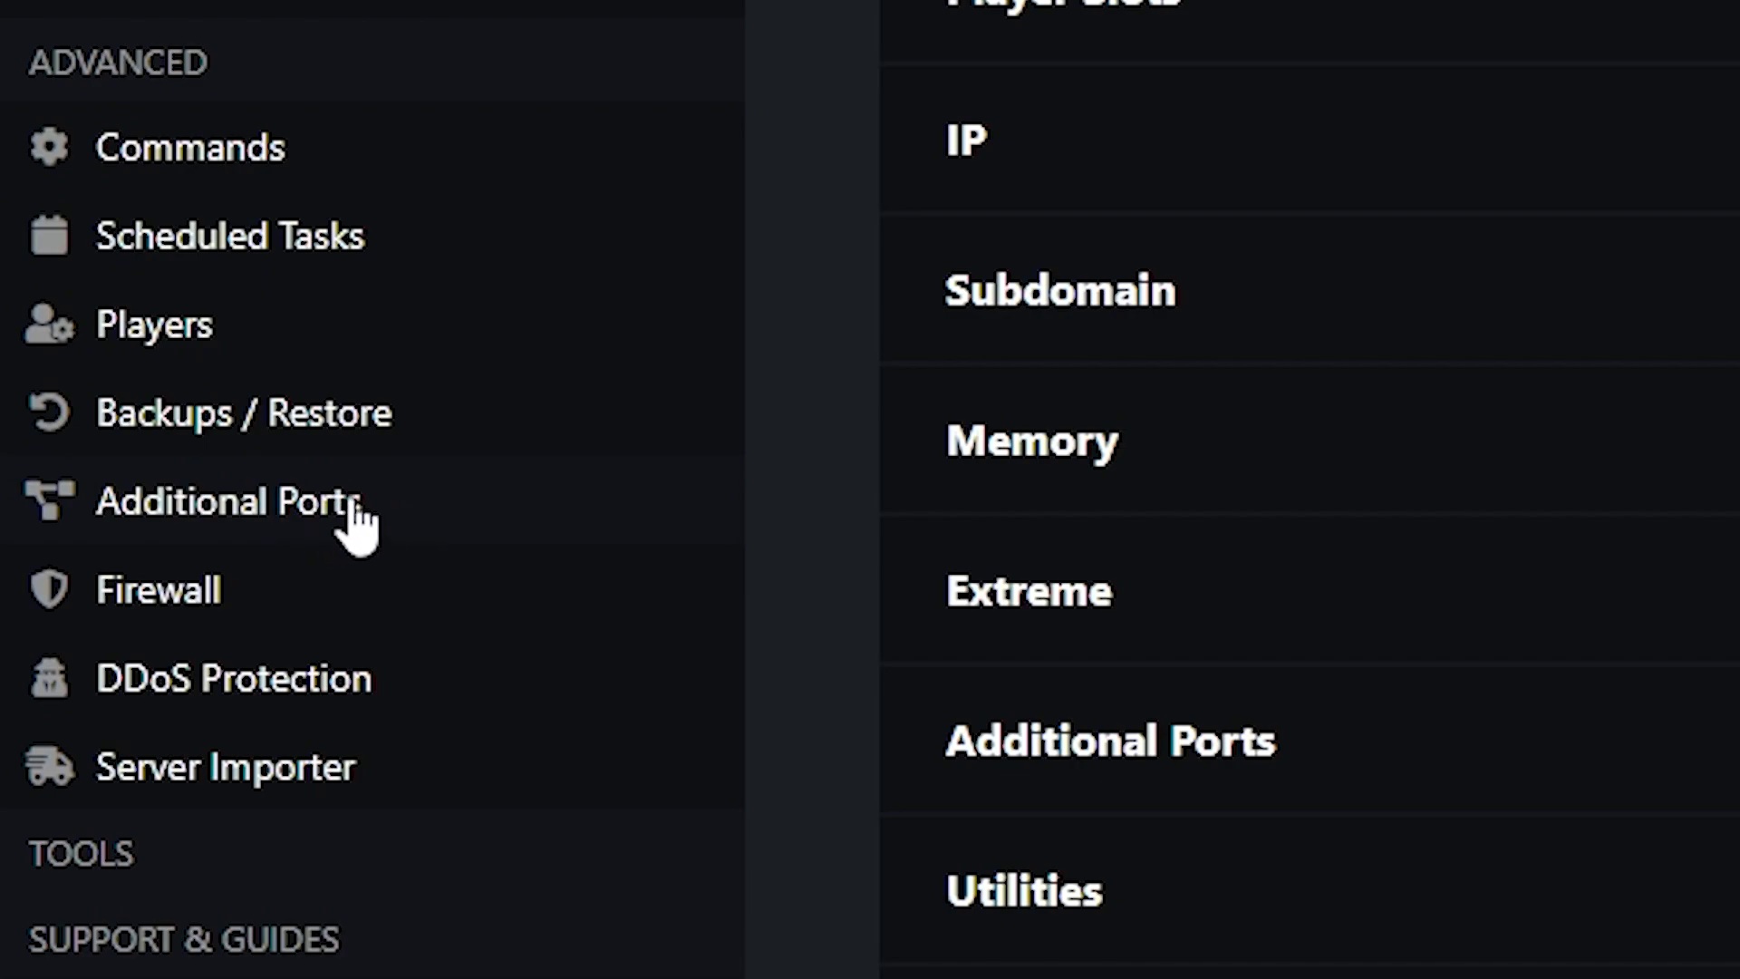
# Add extra port 8092 to the server and give it the description 'rcon'.
pyautogui.click(389, 524)
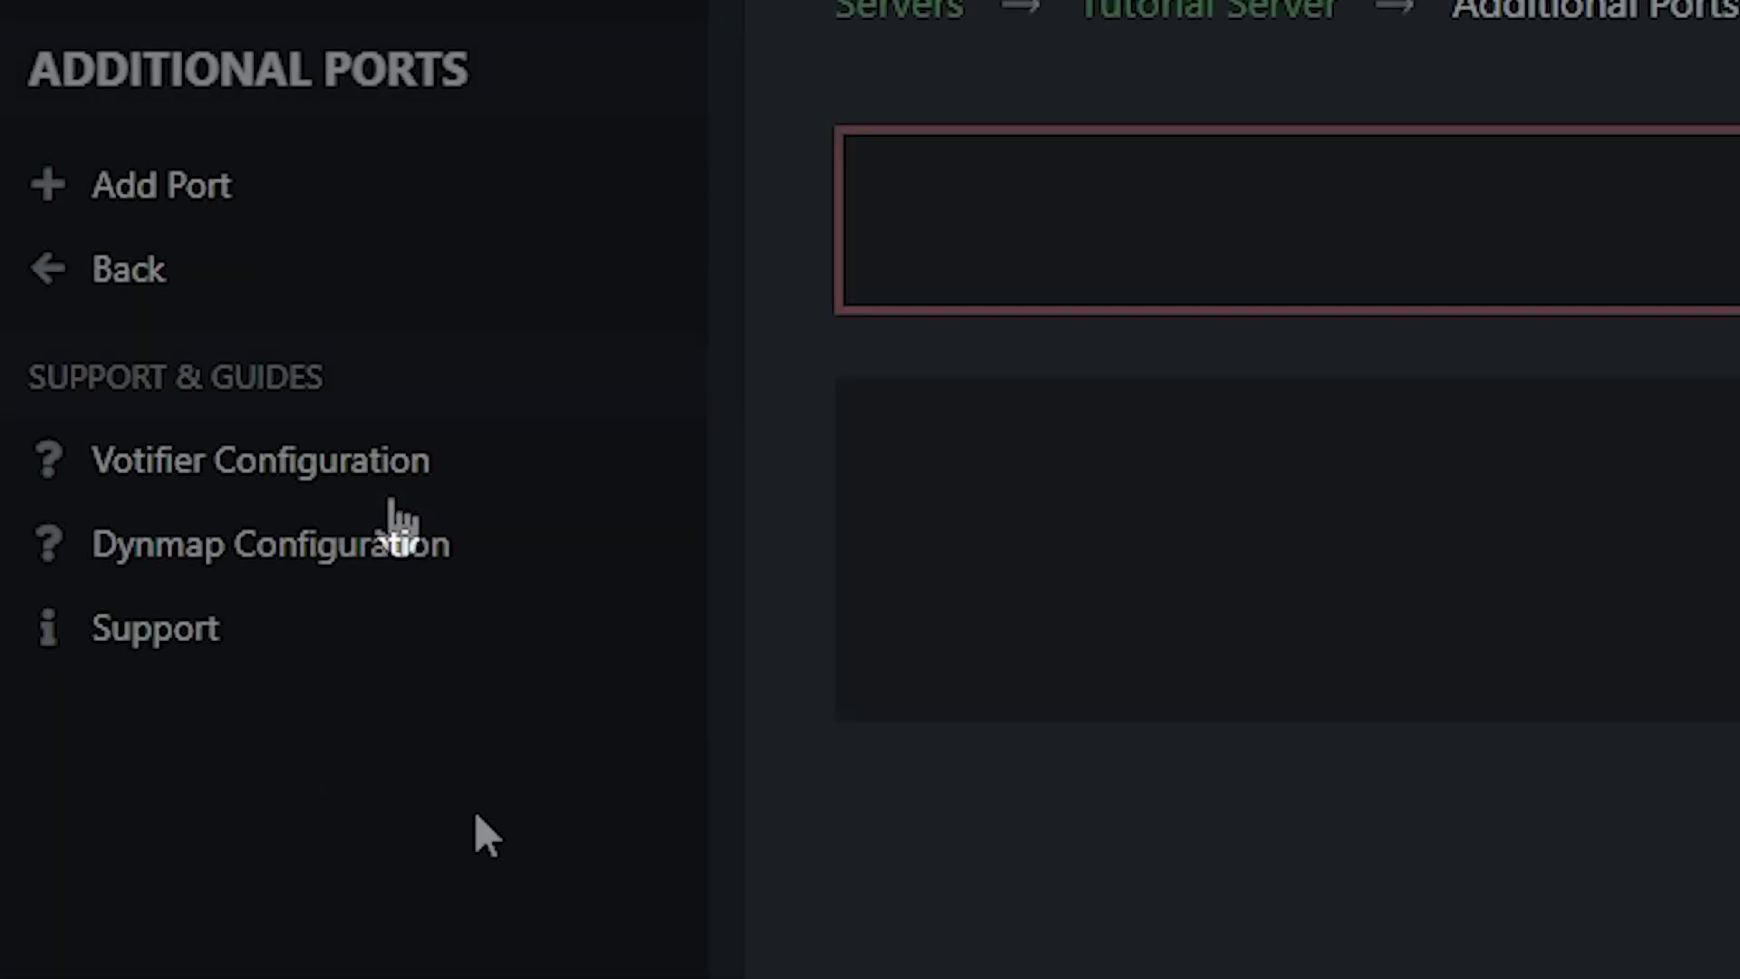
pyautogui.click(252, 181)
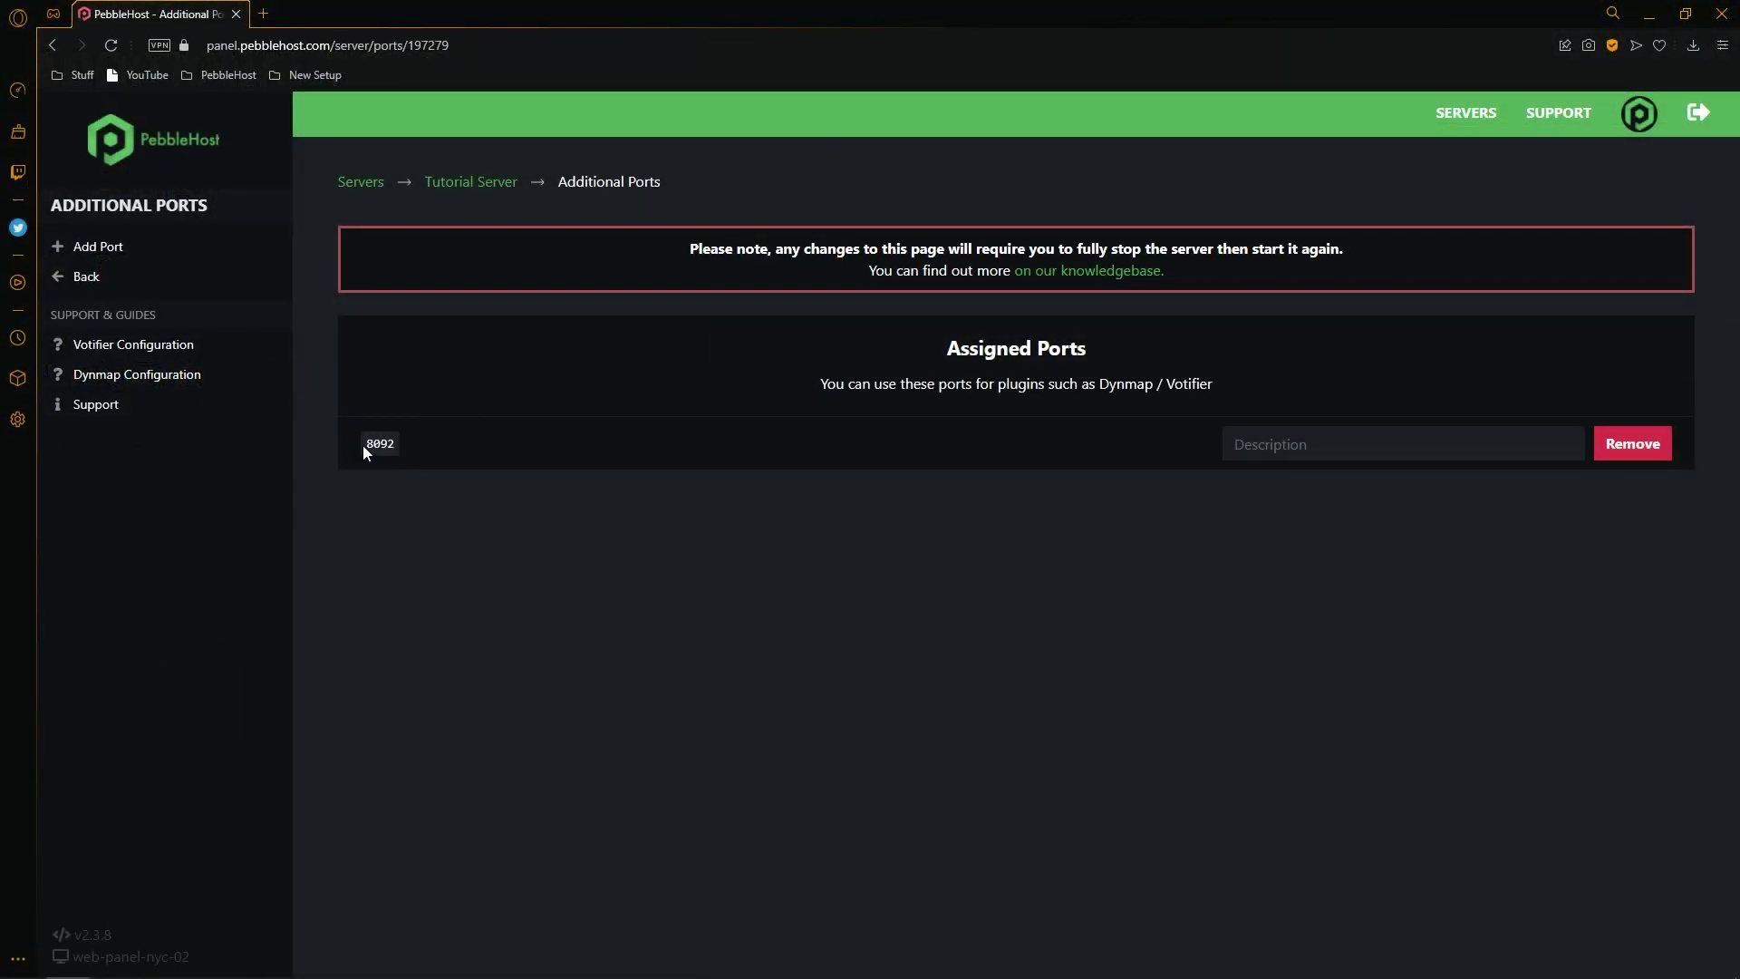
pyautogui.moveTo(363, 444); pyautogui.dragTo(395, 447)
pyautogui.click(1299, 445)
pyautogui.write('rcon')
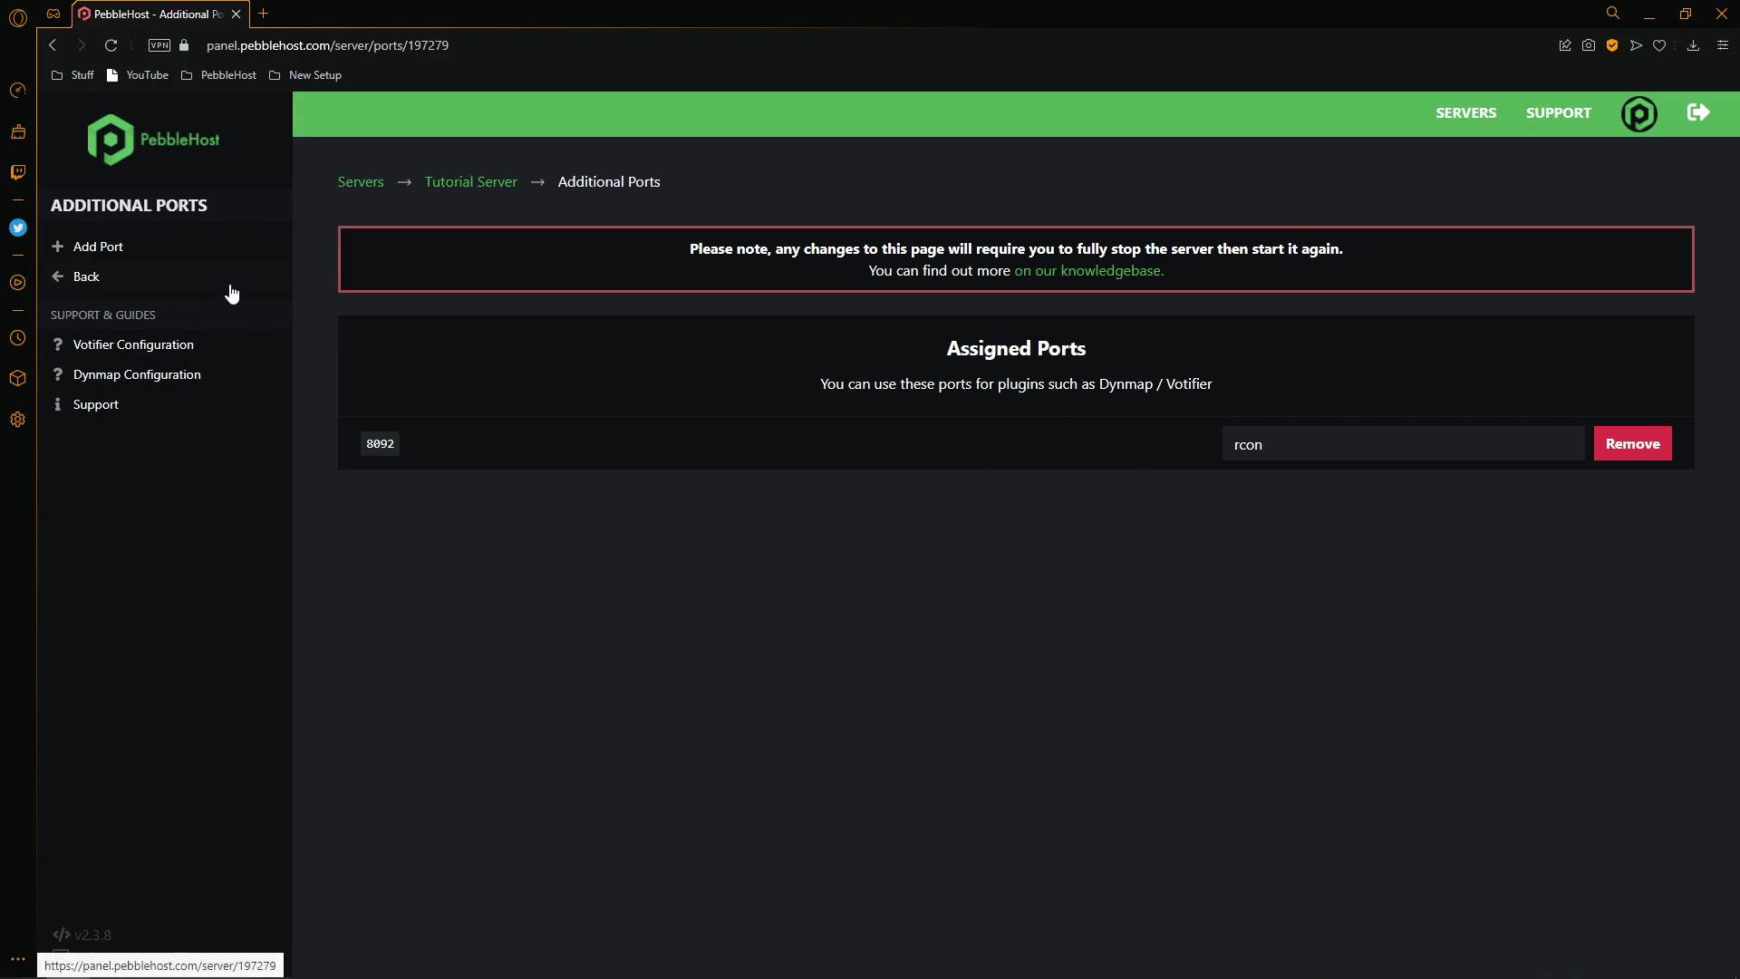
# Open server.properties from the Tutorial Server's File Manager.
pyautogui.click(229, 288)
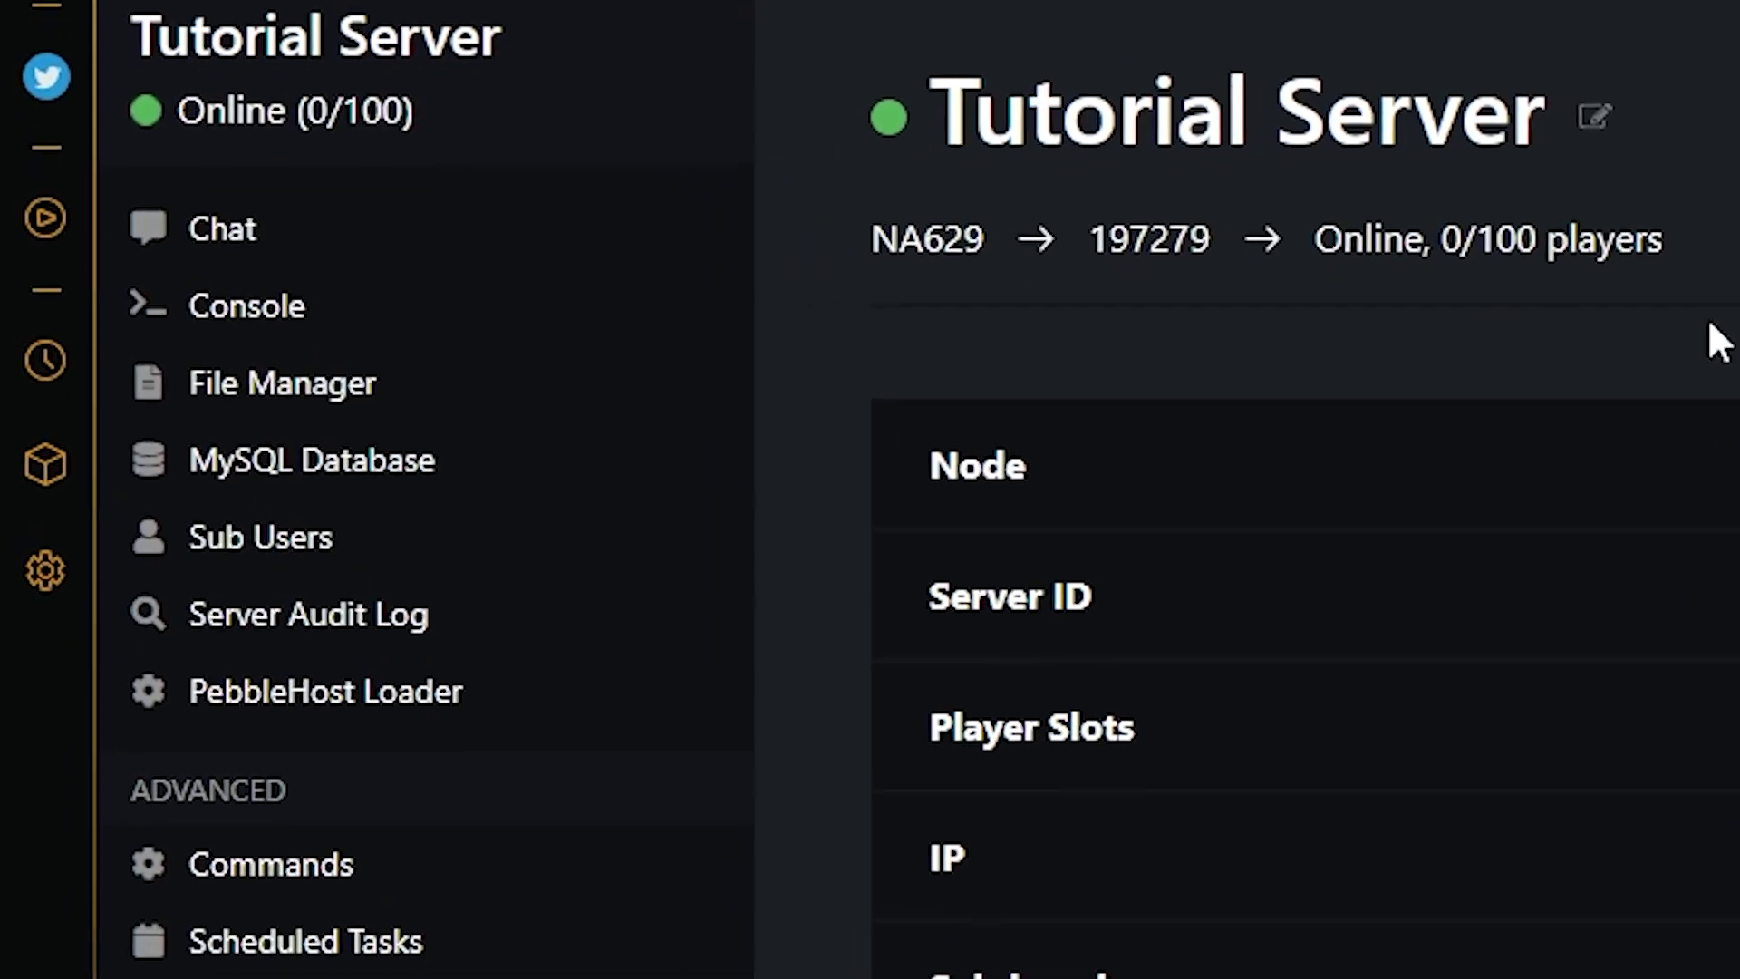
pyautogui.click(627, 413)
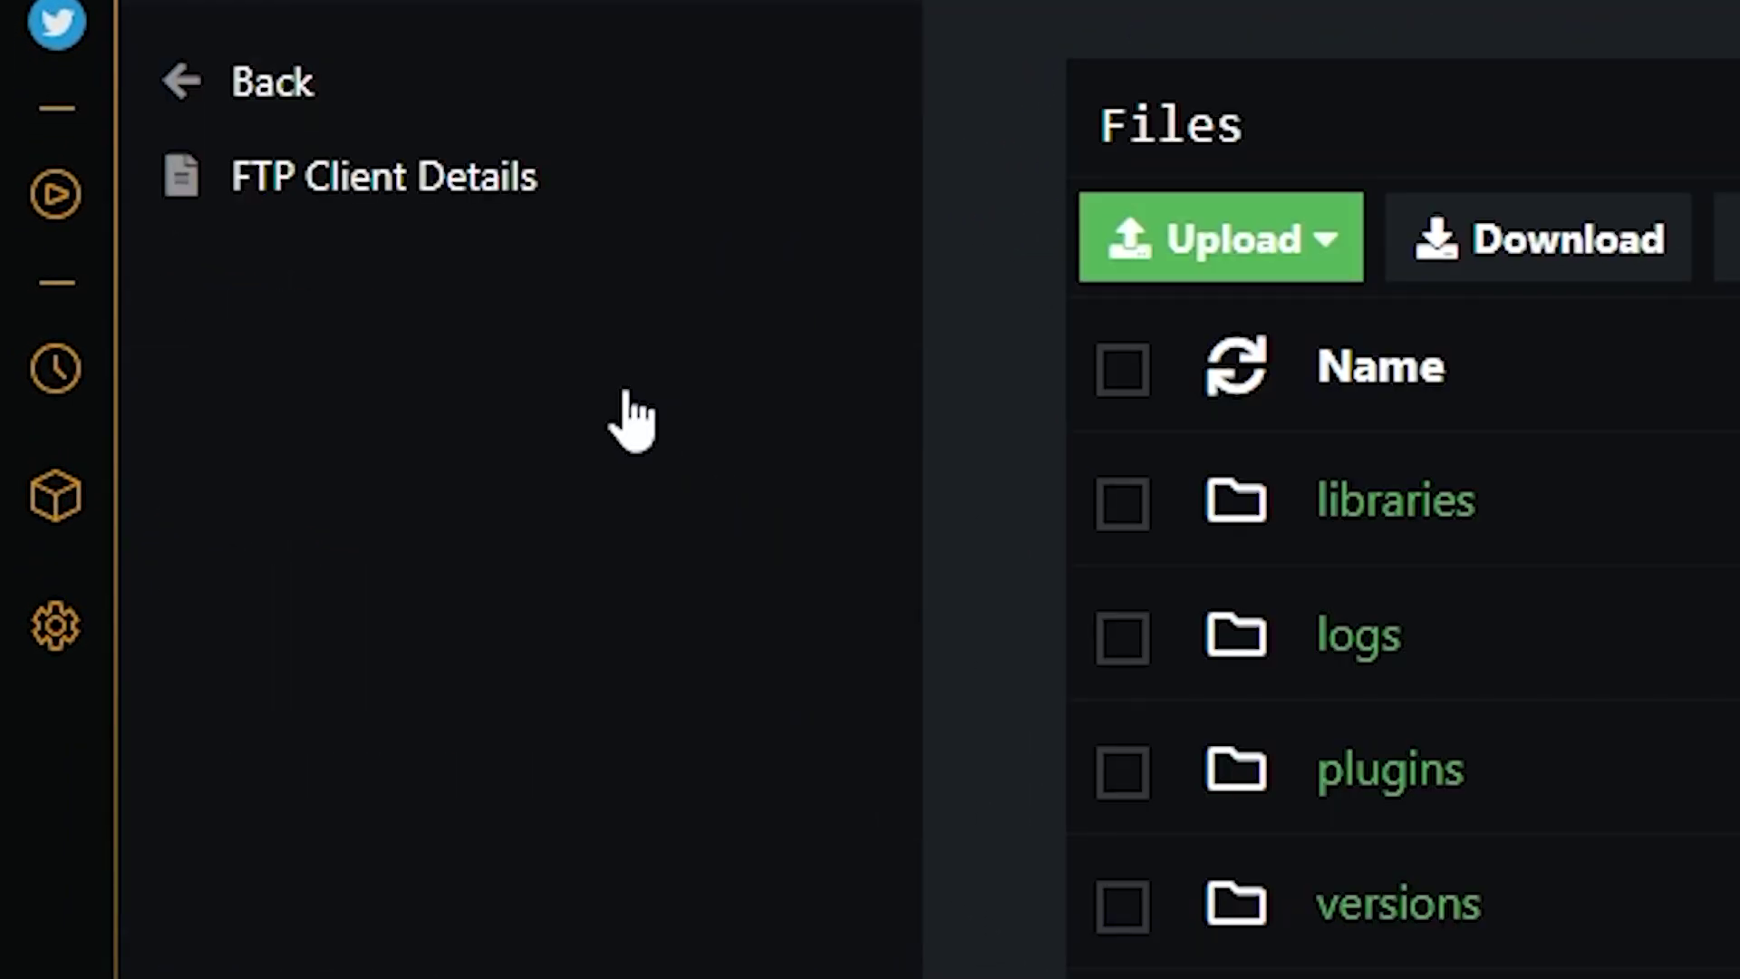
pyautogui.scroll(-5, 694, 489)
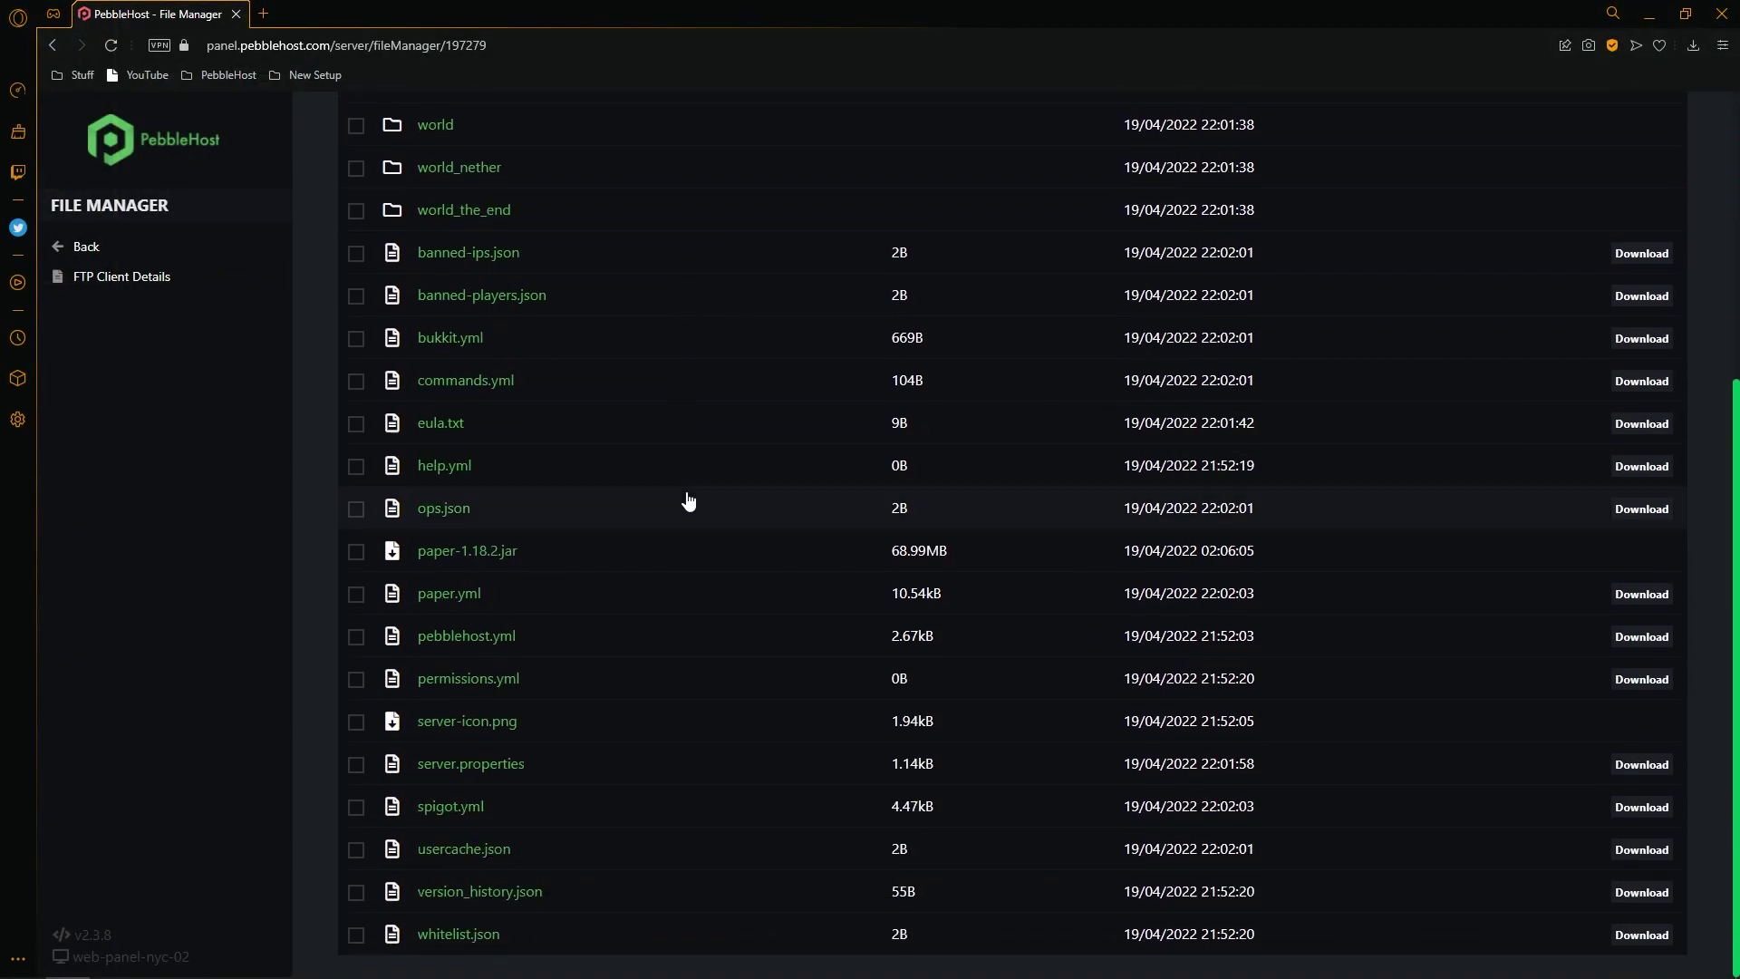
pyautogui.click(543, 767)
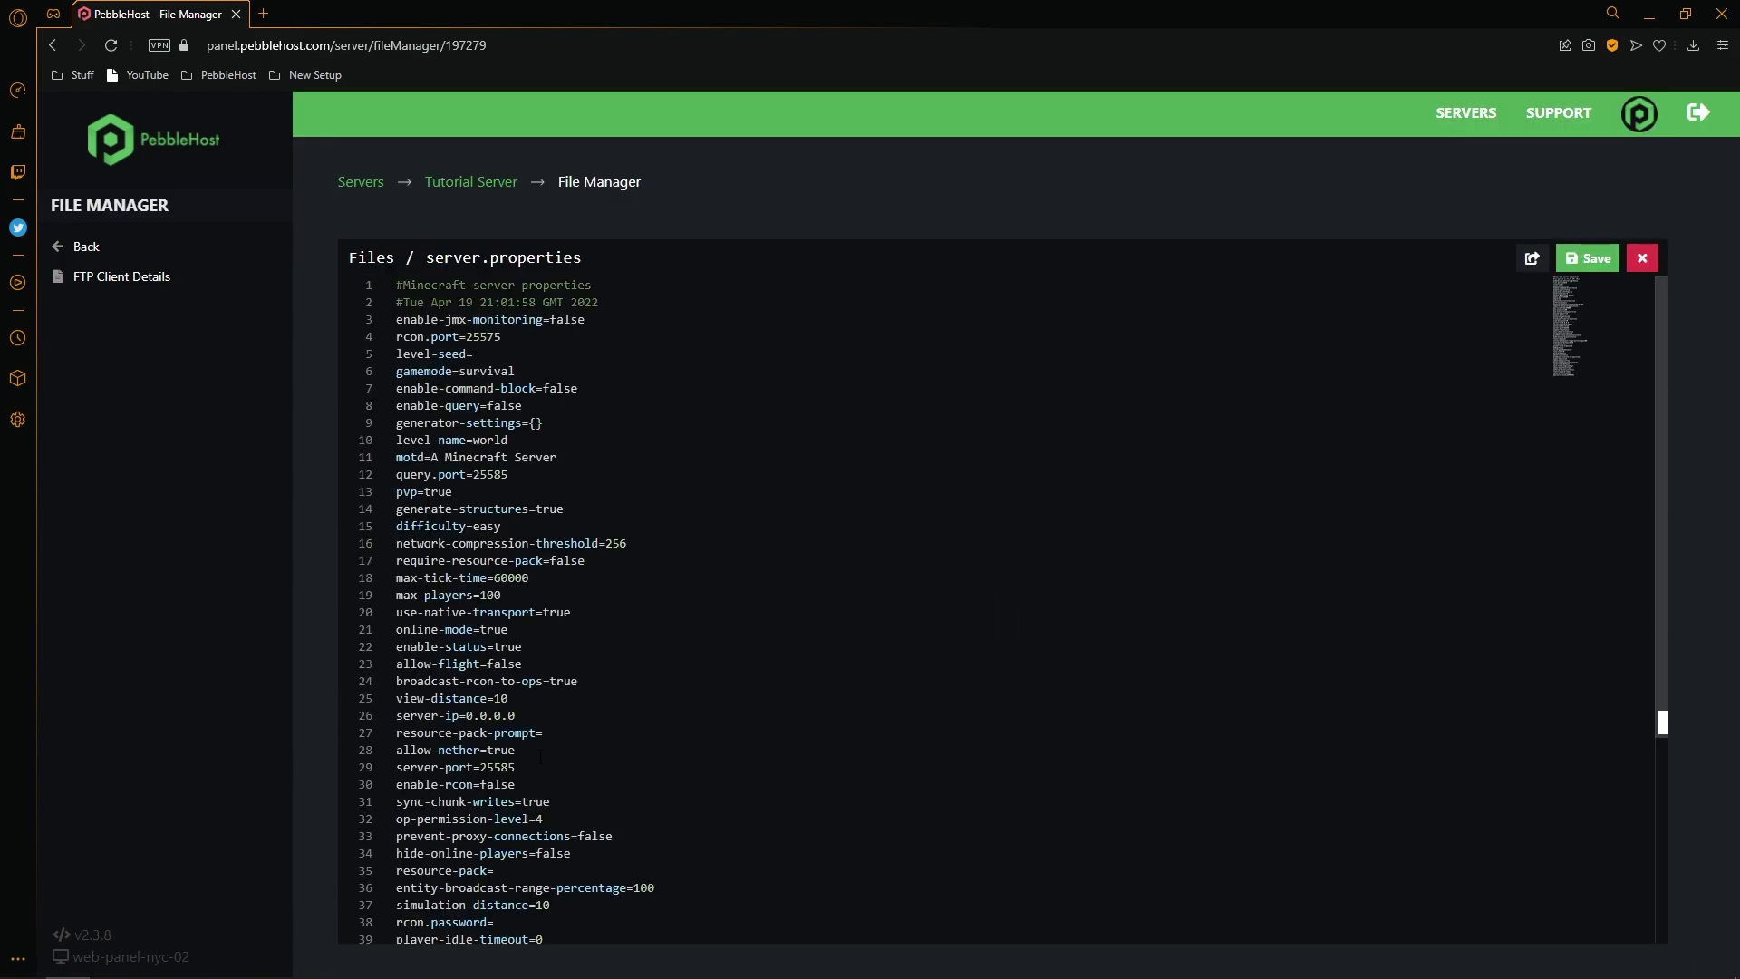
# Change enable-rcon from false to true in server.properties.
pyautogui.scroll(-3, 1033, 530)
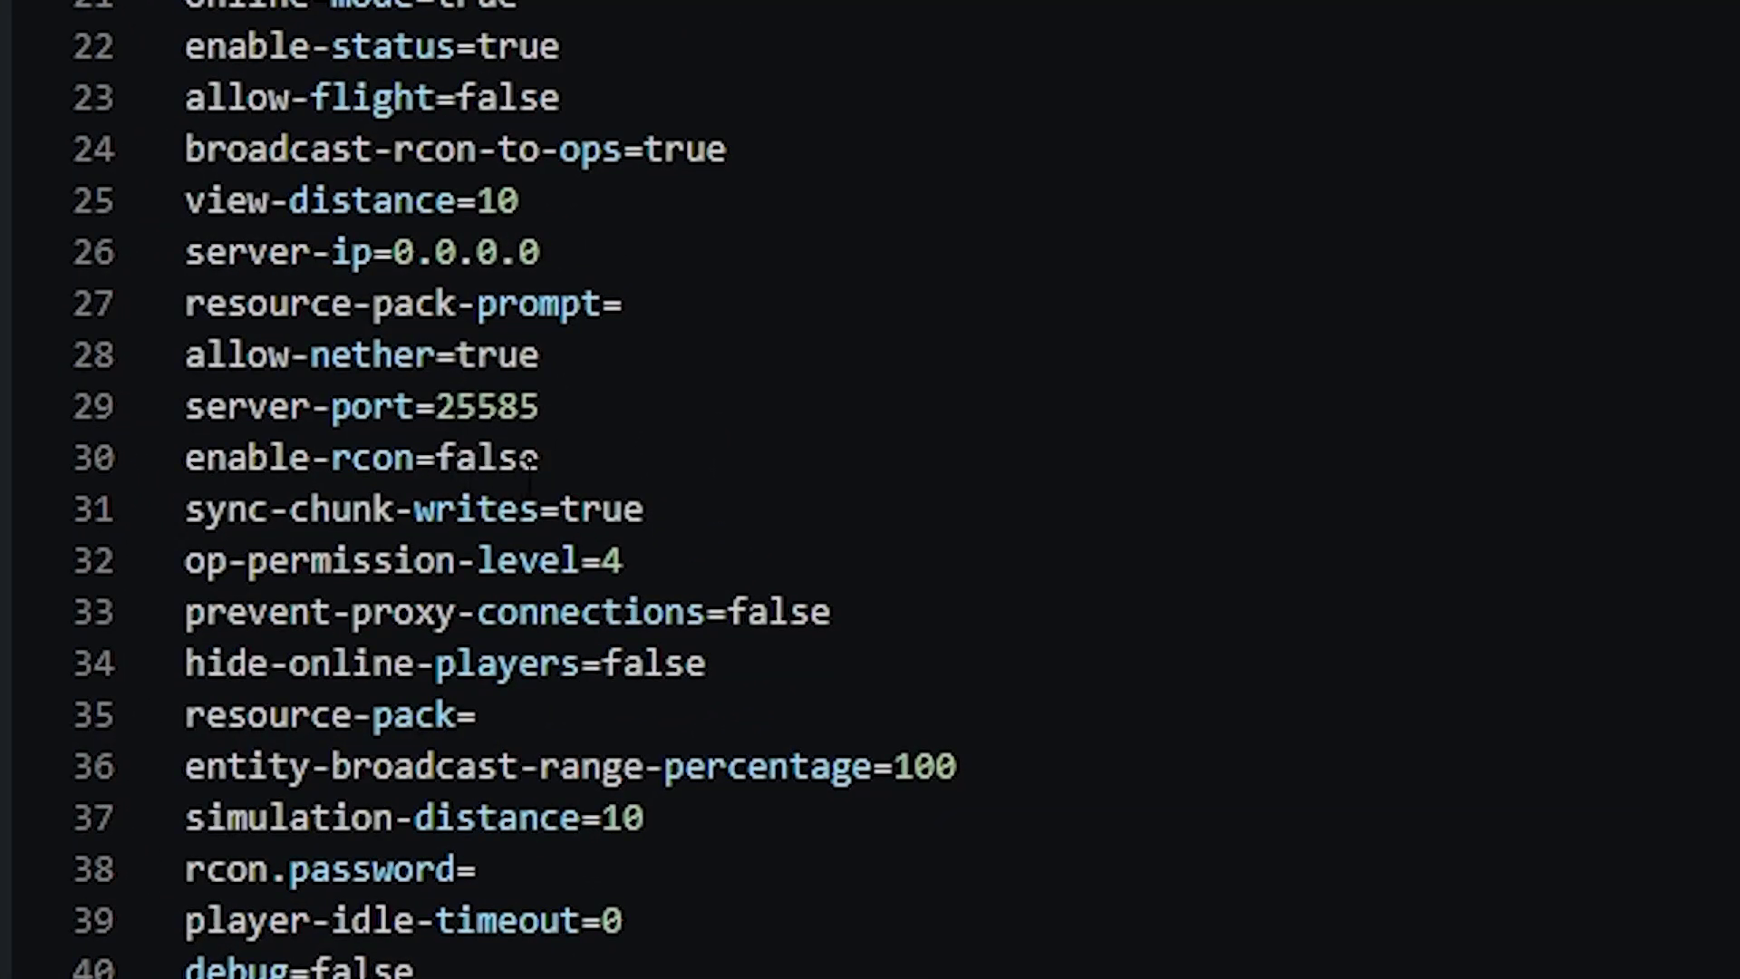
pyautogui.click(515, 458)
pyautogui.press('BackSpace')
pyautogui.press('BackSpace')
pyautogui.press('BackSpace')
pyautogui.press('BackSpace')
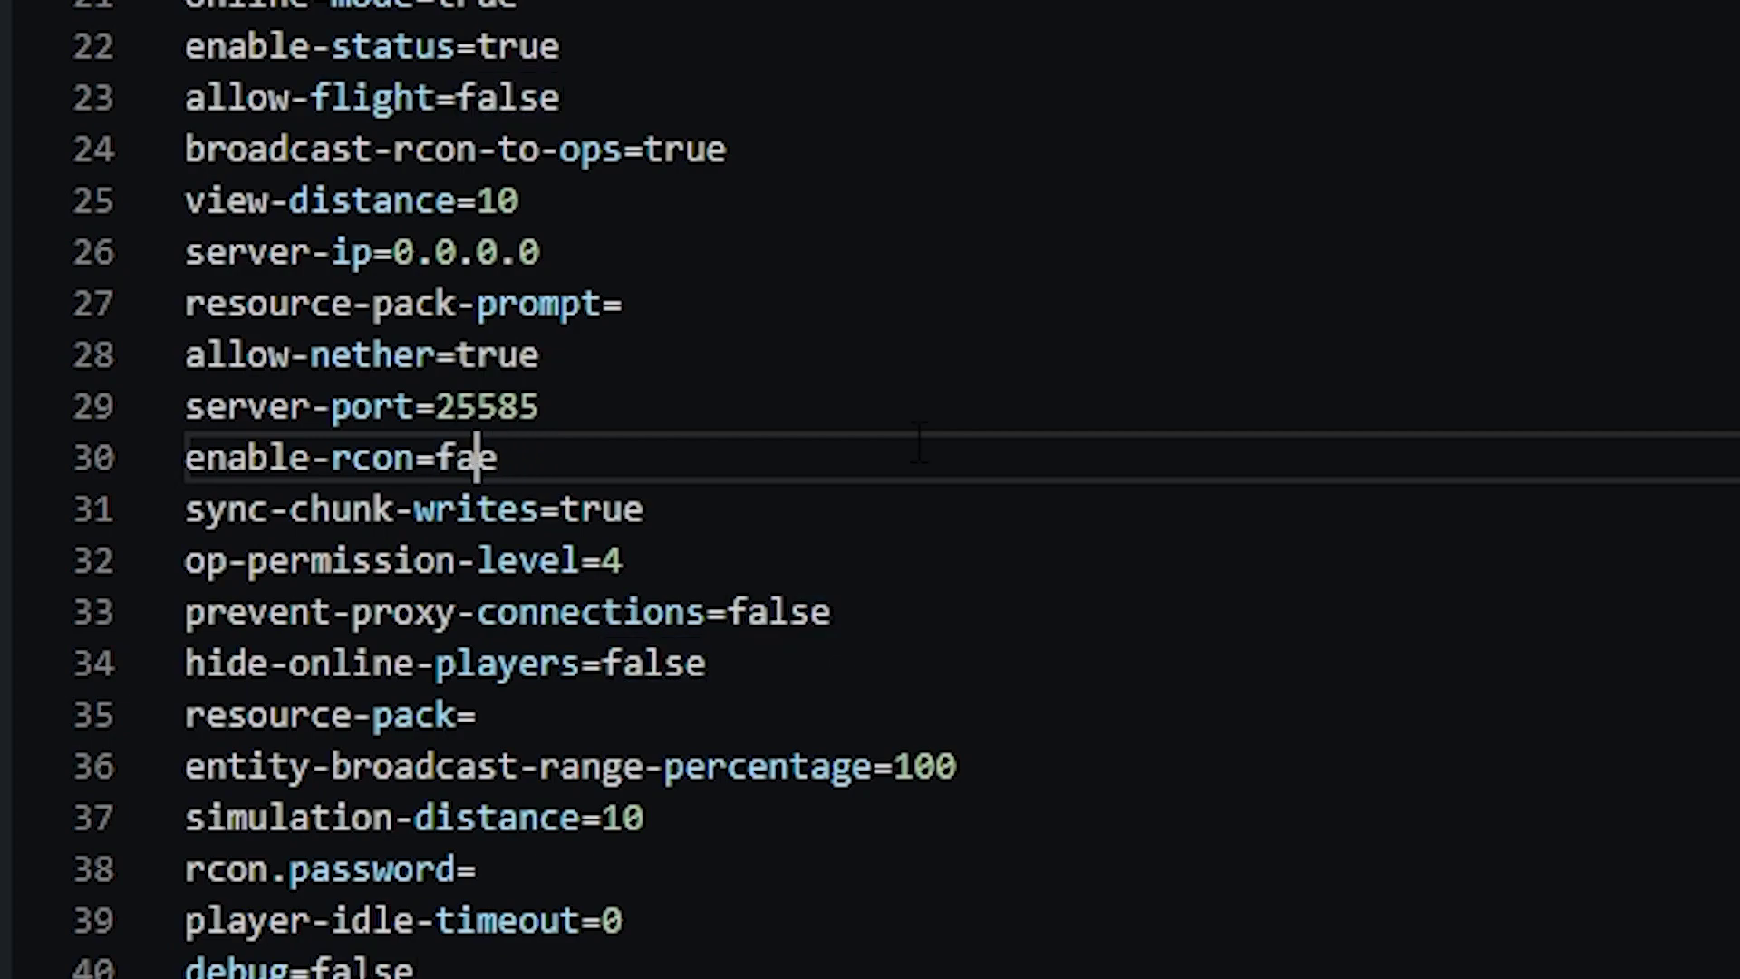
pyautogui.write('tru')
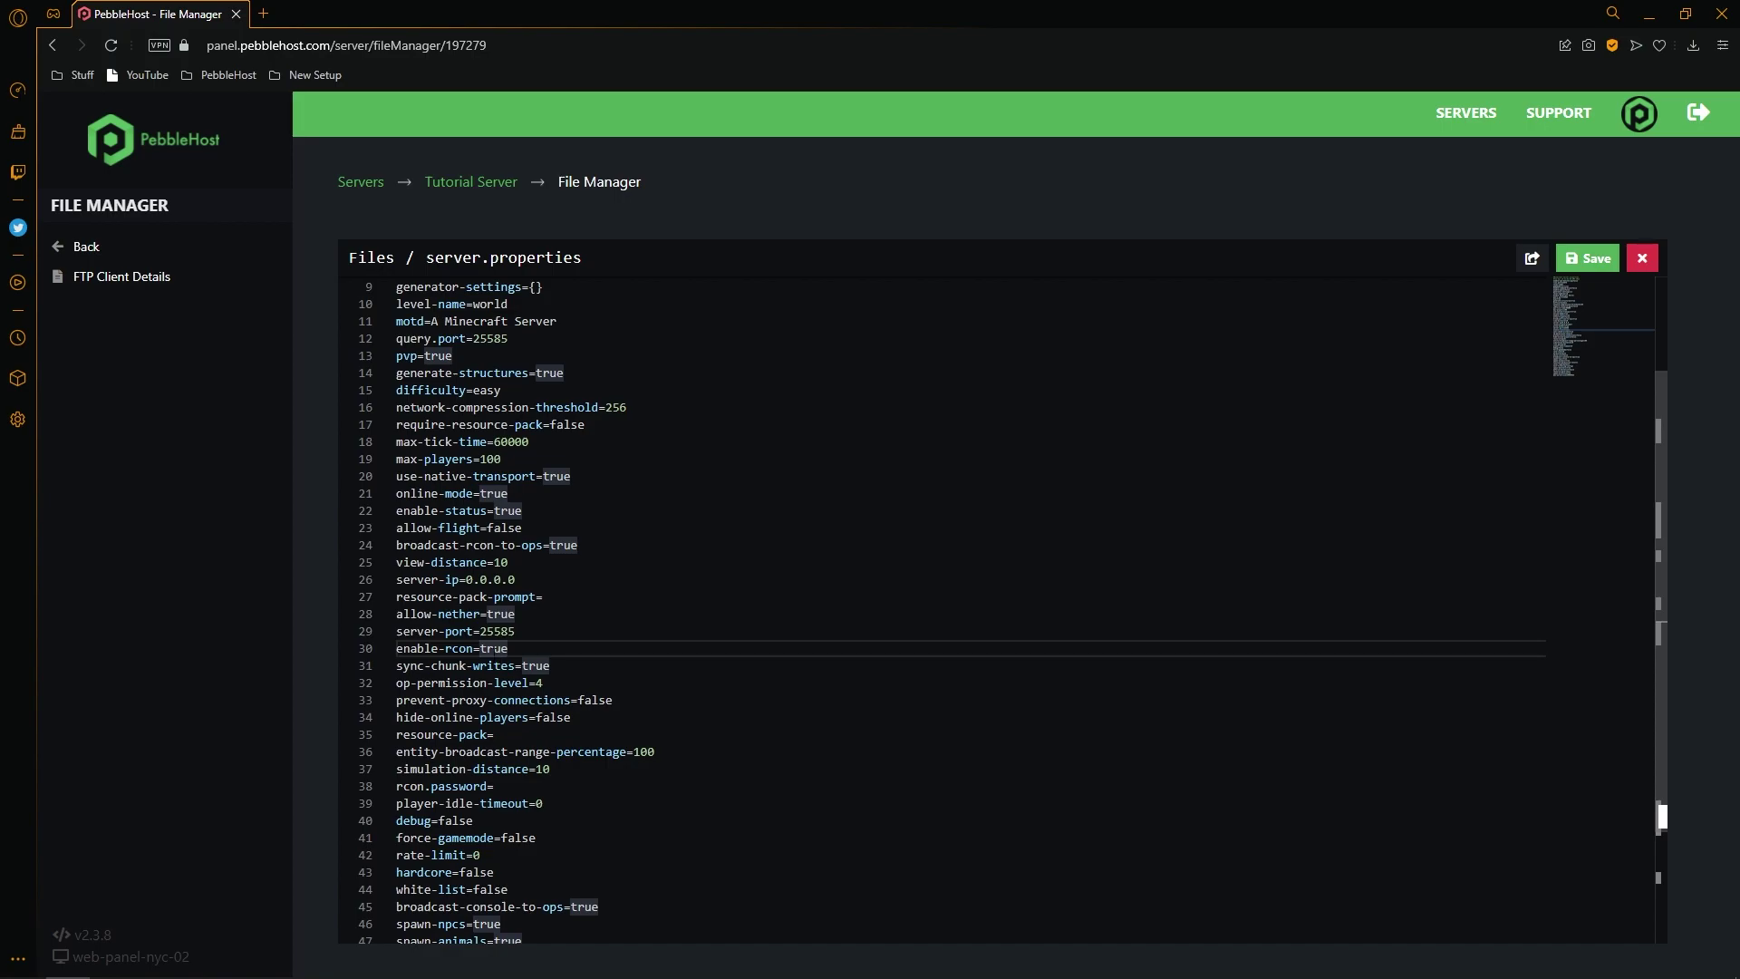
# Replace rcon.port 25575 with 8092, copied from the Additional Ports page.
pyautogui.scroll(3, 943, 607)
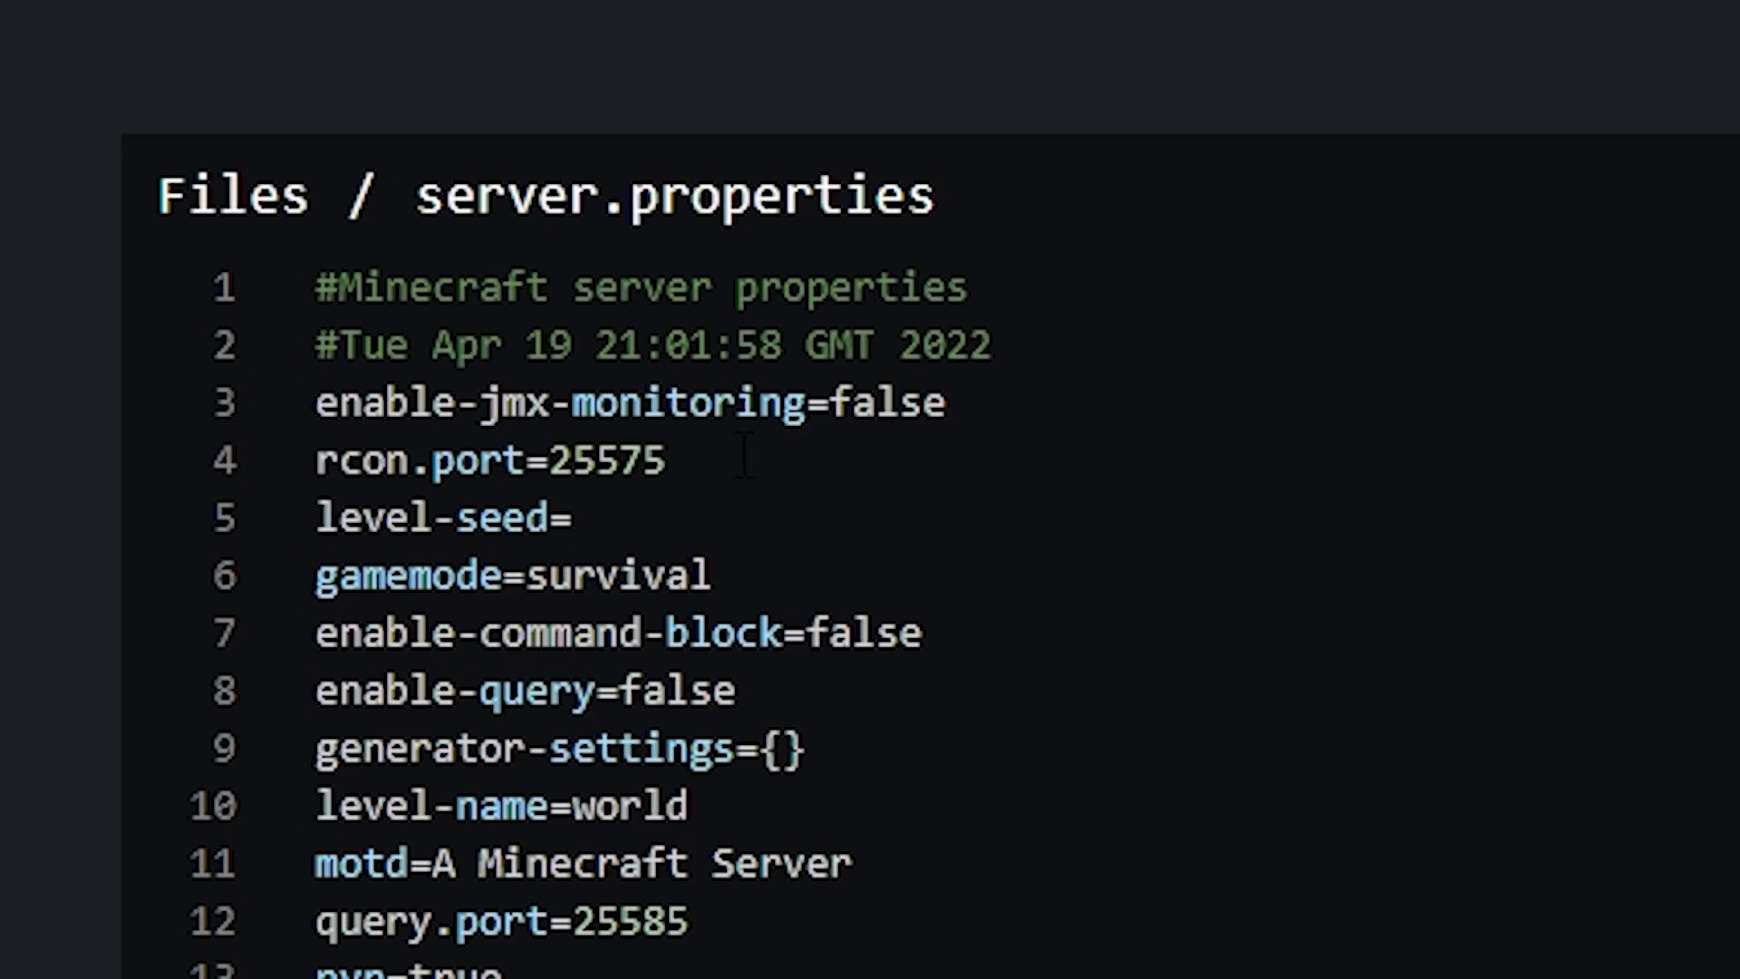
pyautogui.moveTo(743, 461); pyautogui.dragTo(557, 460)
pyautogui.press('BackSpace')
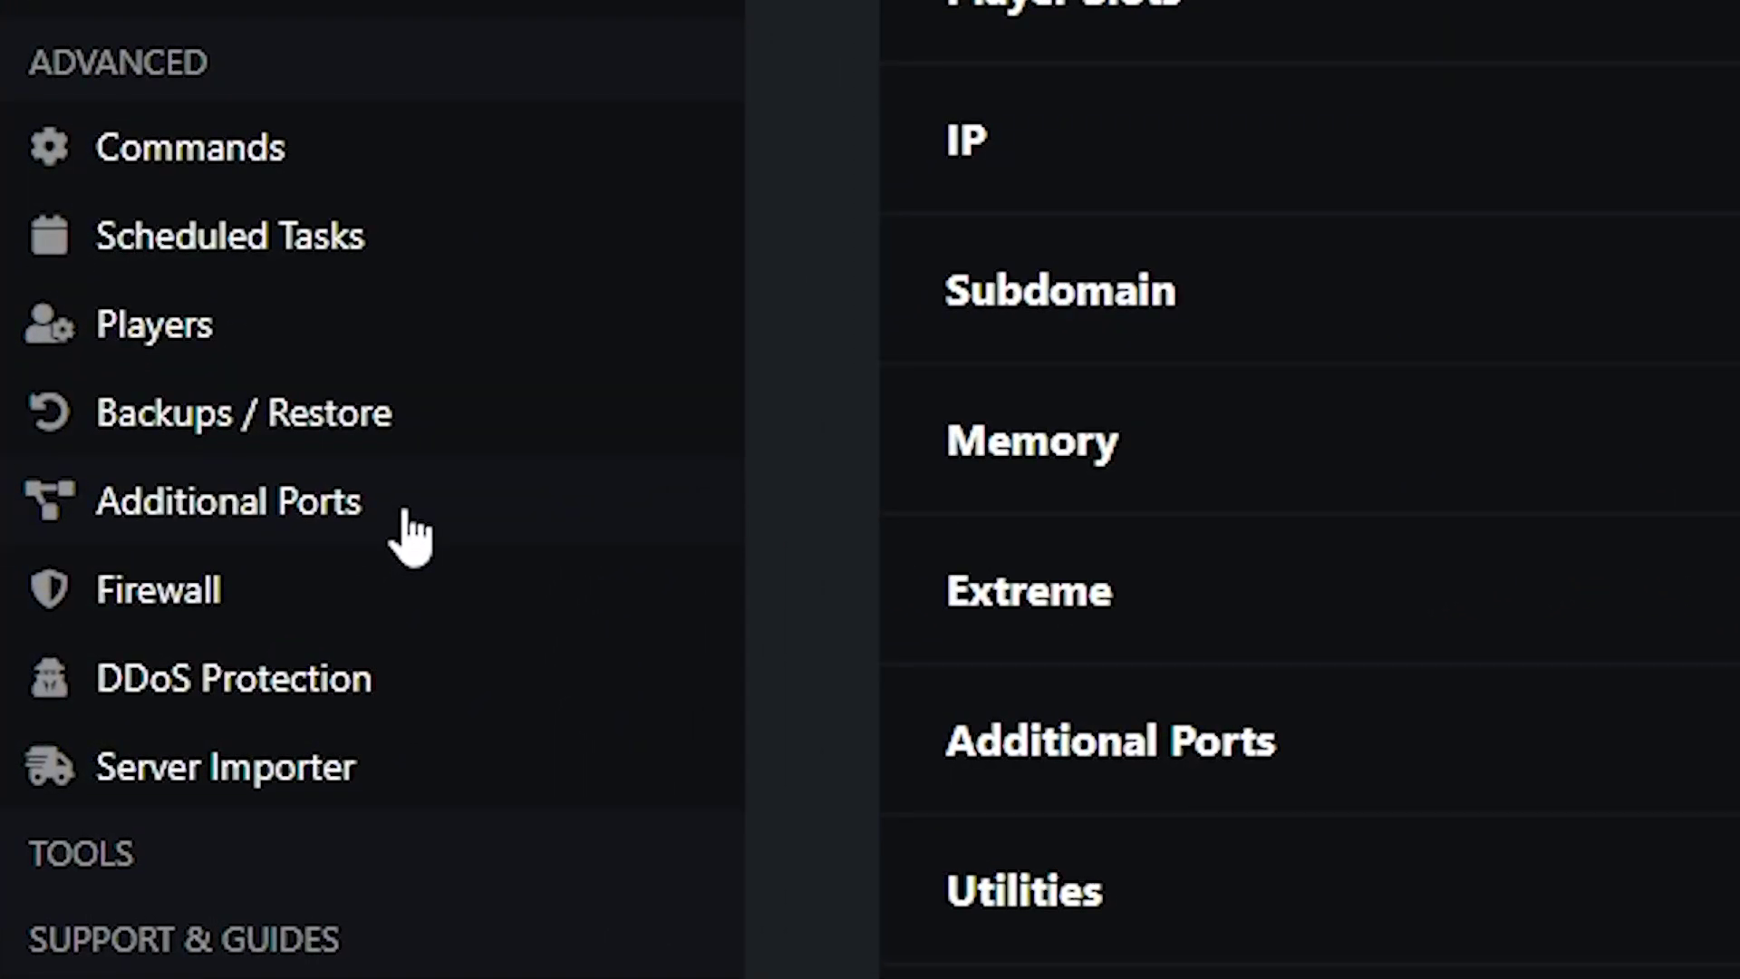
pyautogui.click(406, 512)
pyautogui.moveTo(555, 472); pyautogui.dragTo(624, 470)
pyautogui.hotkey('ctrl', 'c')
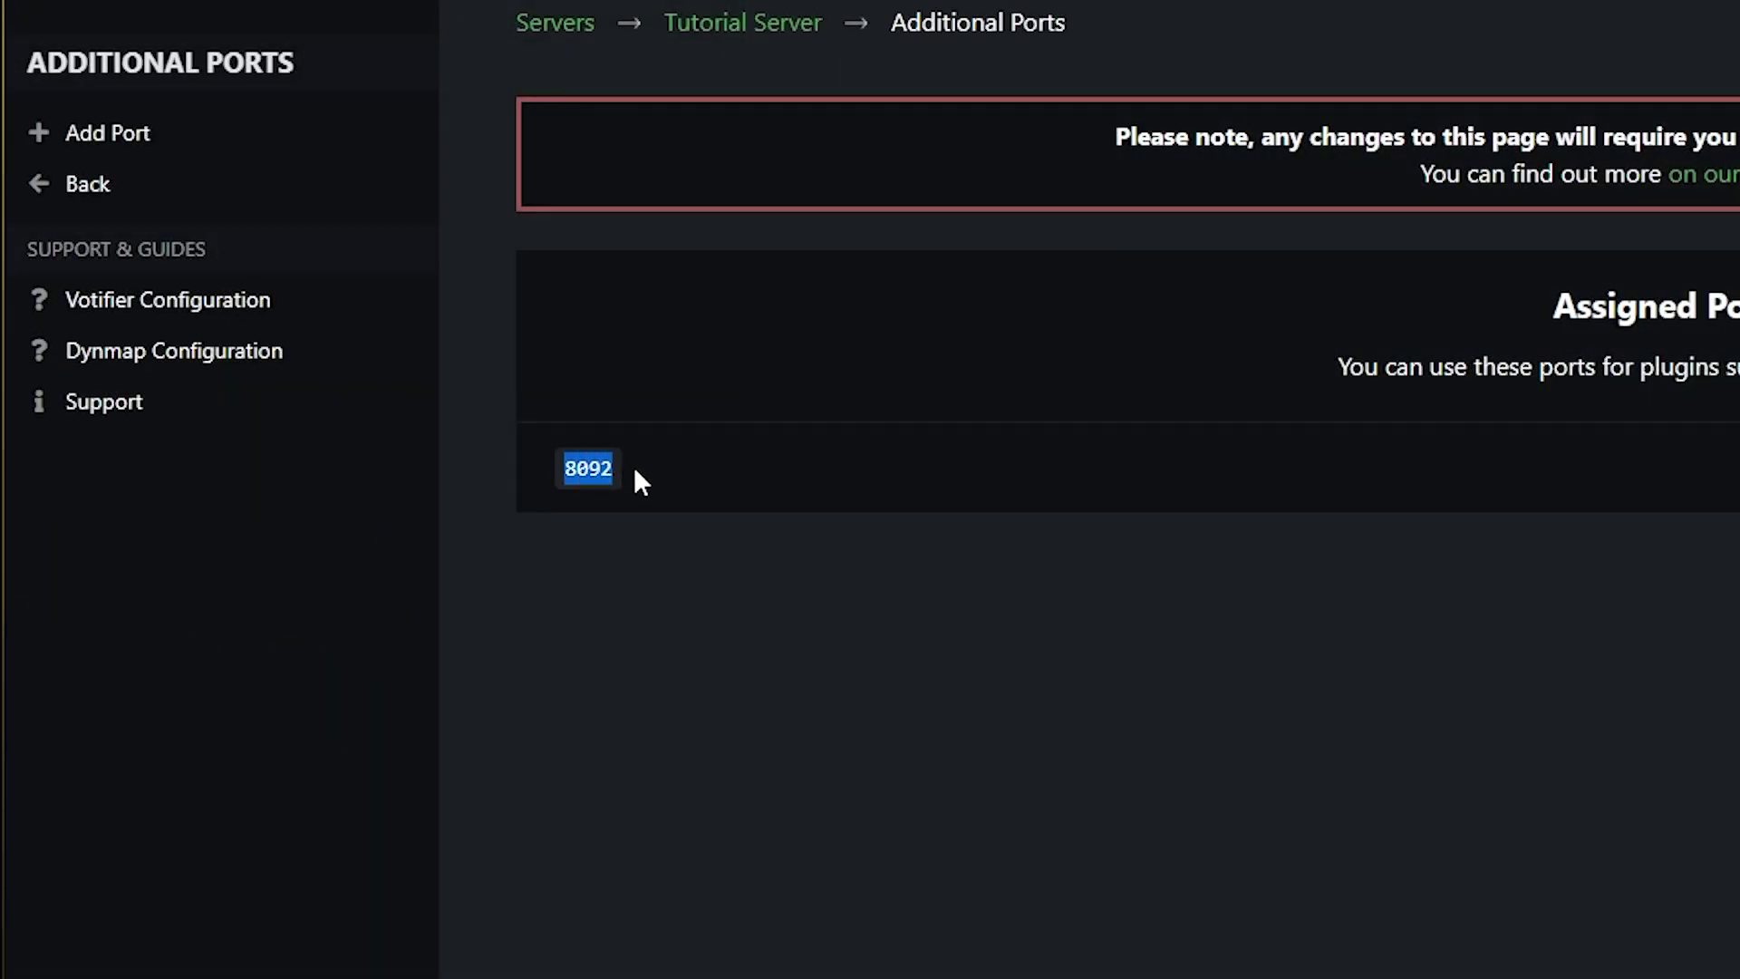
pyautogui.click(564, 481)
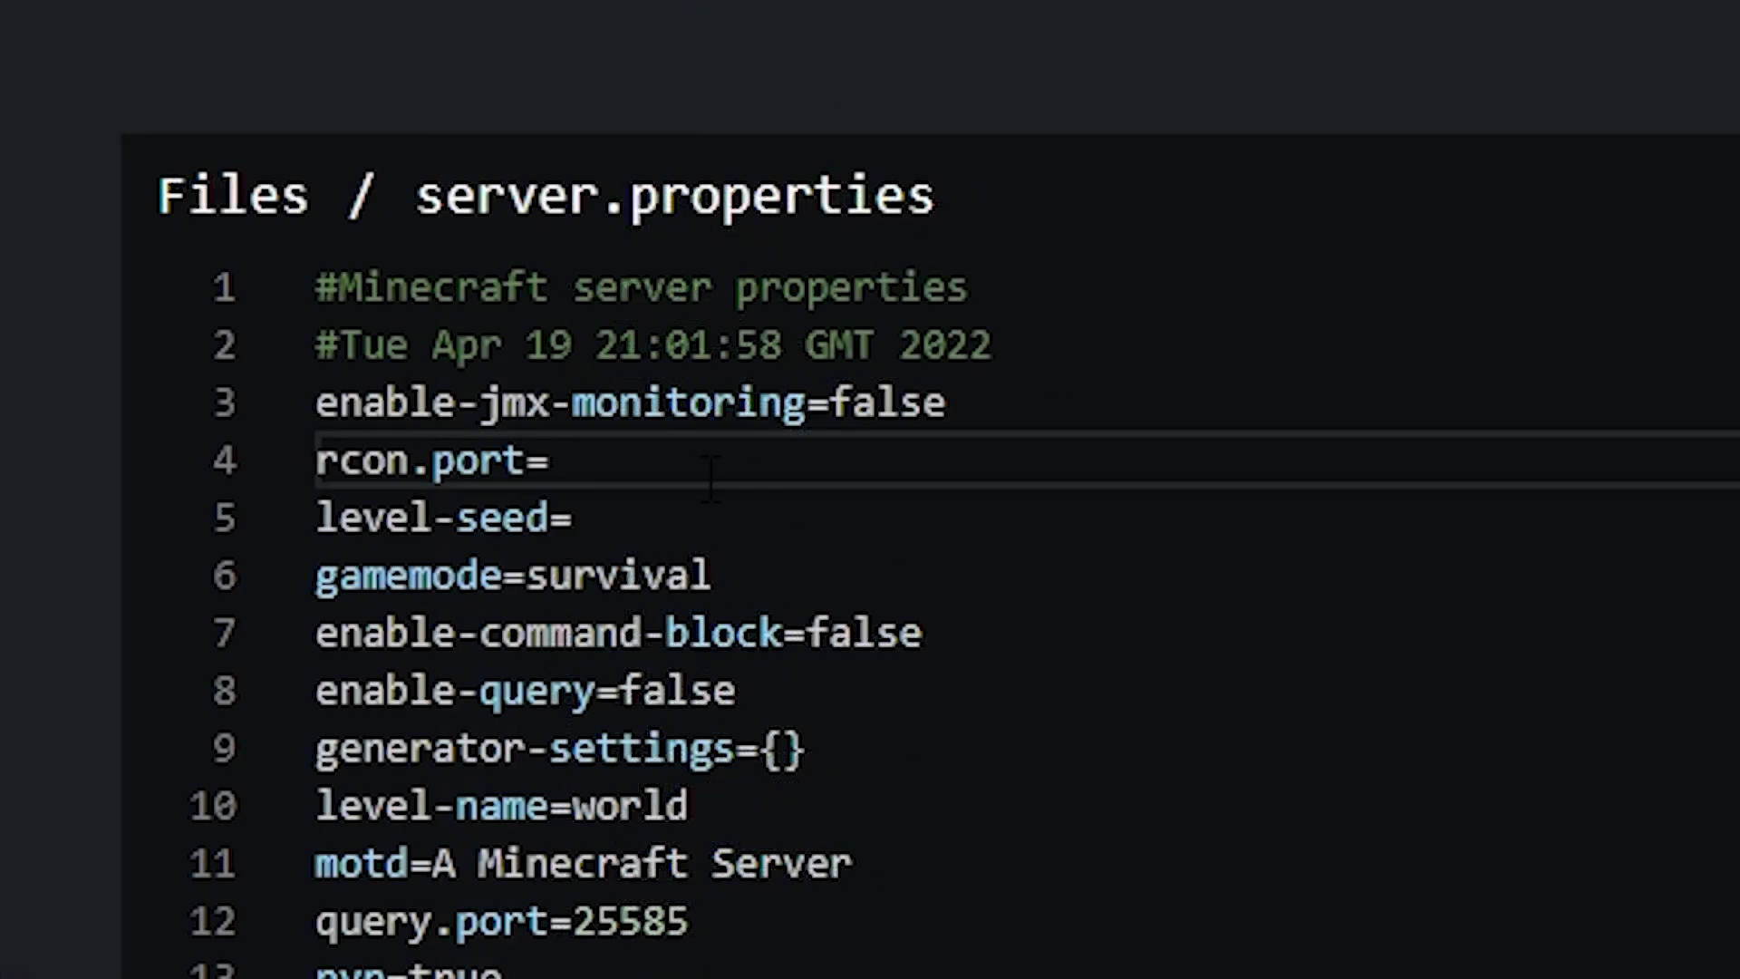
pyautogui.hotkey('ctrl', 'v')
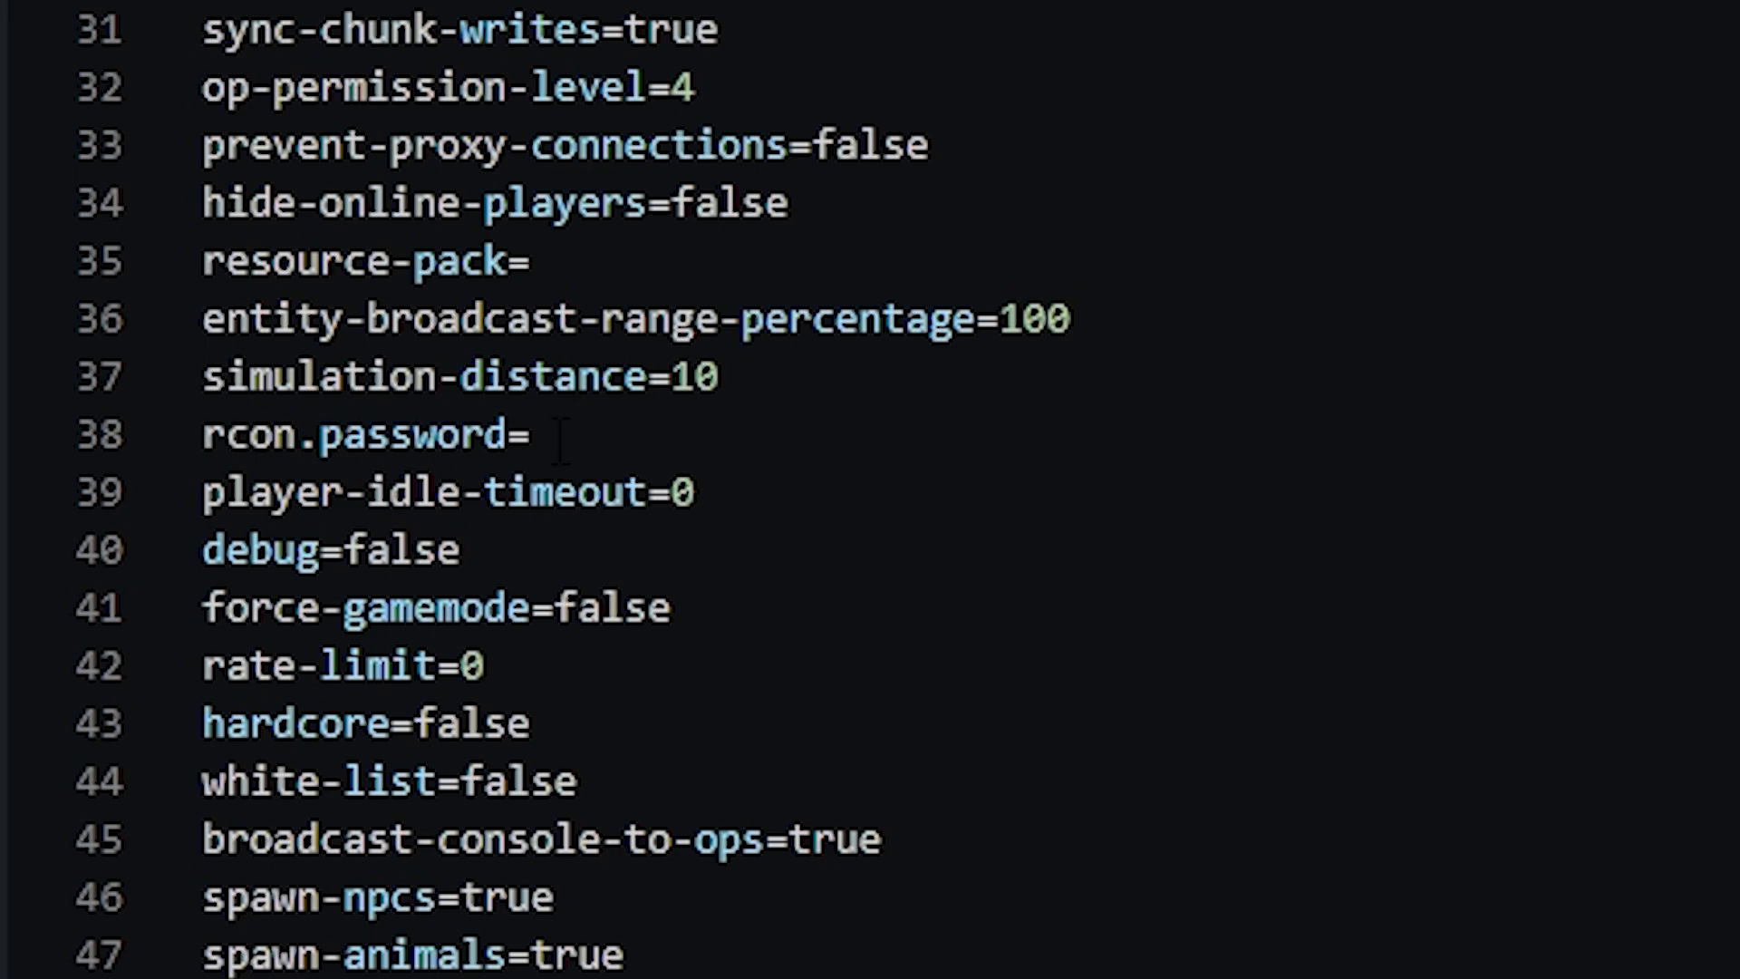
# Enter the RCON password after rcon.password=, save server.properties, and return to the overview.
pyautogui.click(559, 439)
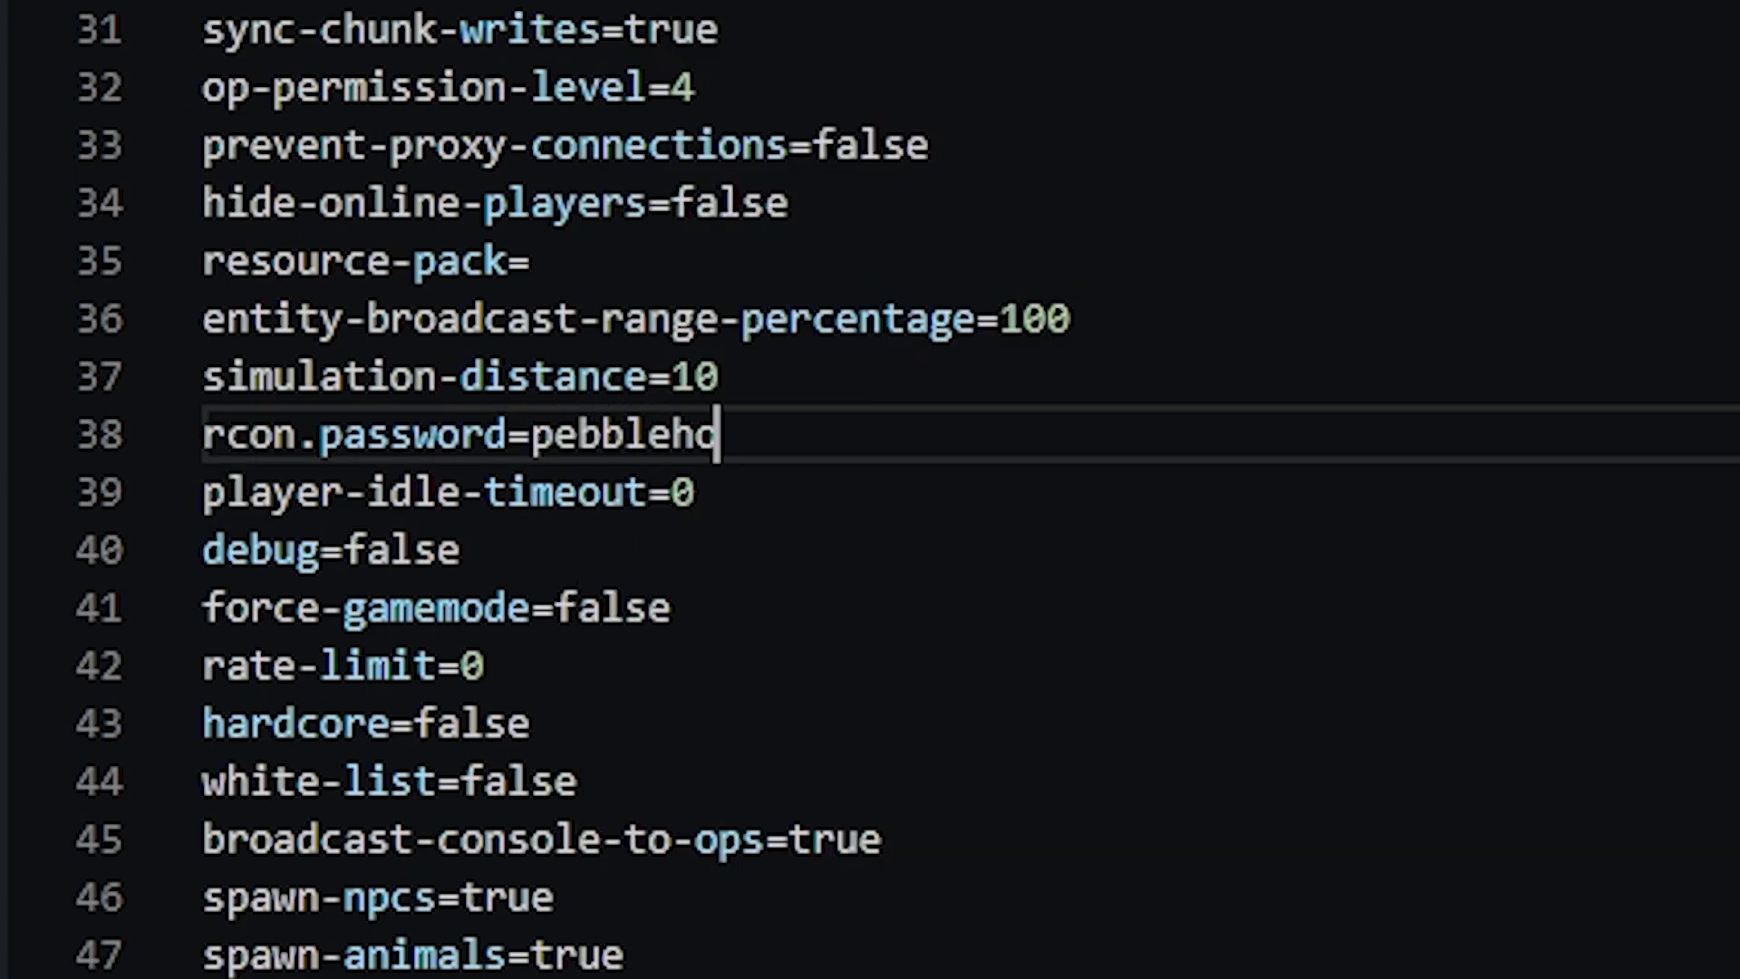
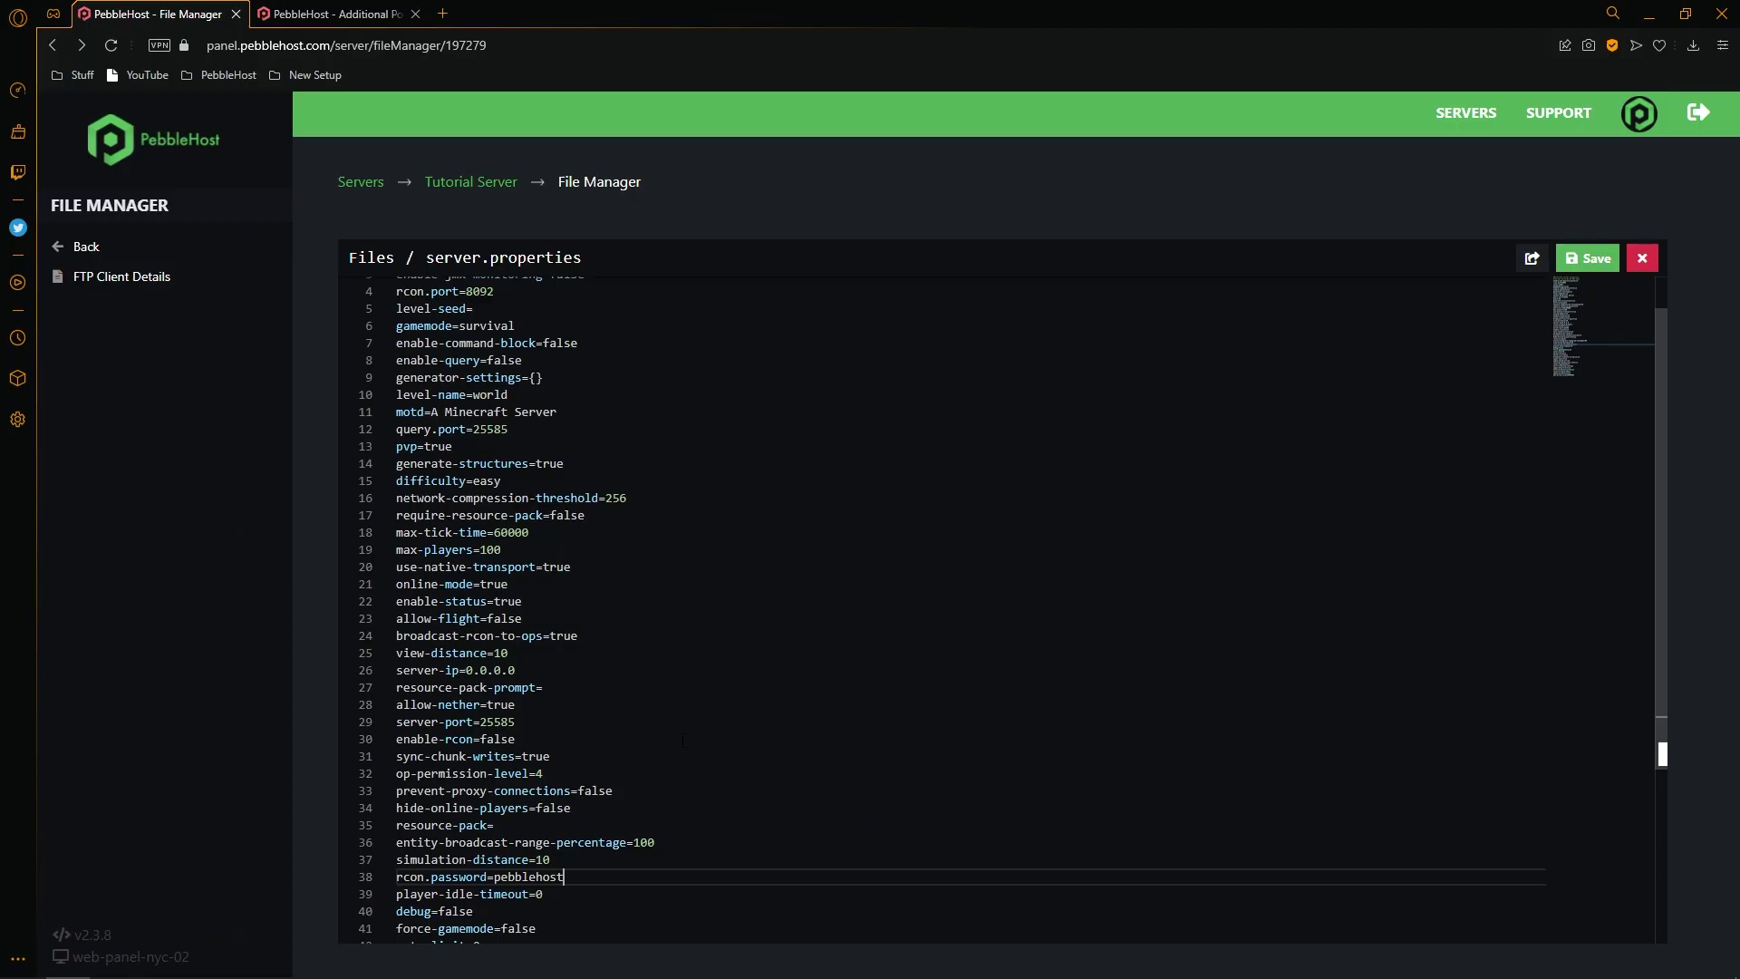
pyautogui.scroll(-1, 682, 741)
pyautogui.scroll(2, 647, 442)
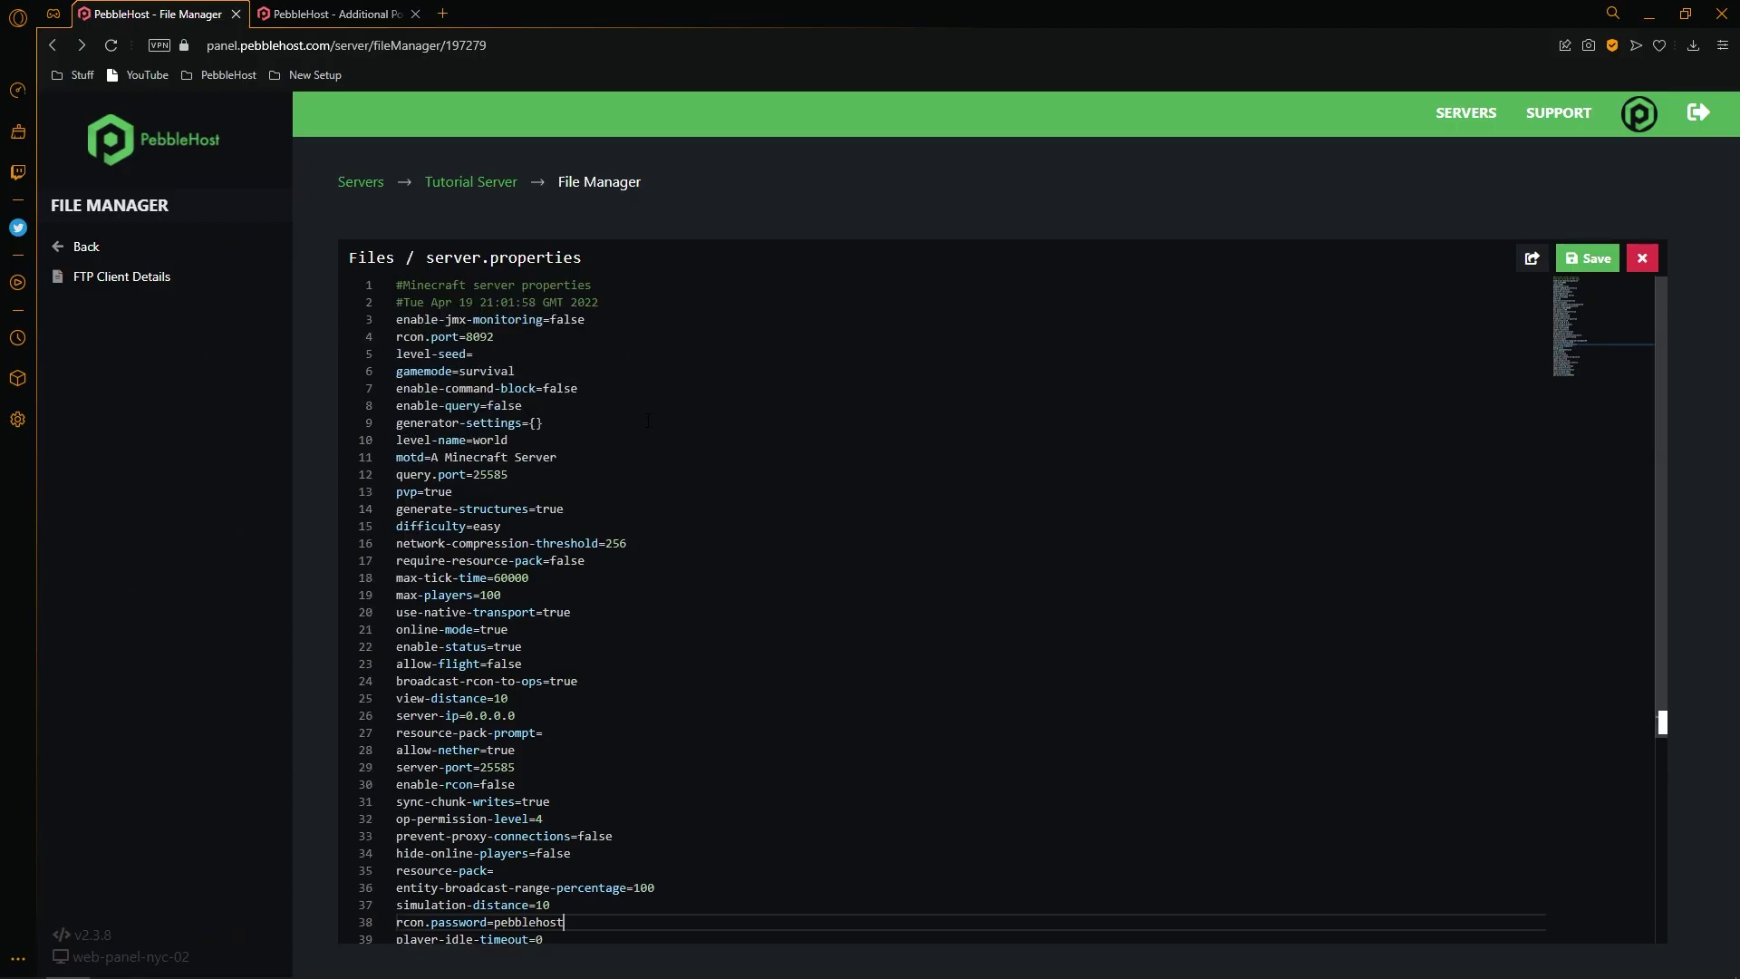
pyautogui.click(1591, 263)
pyautogui.click(171, 249)
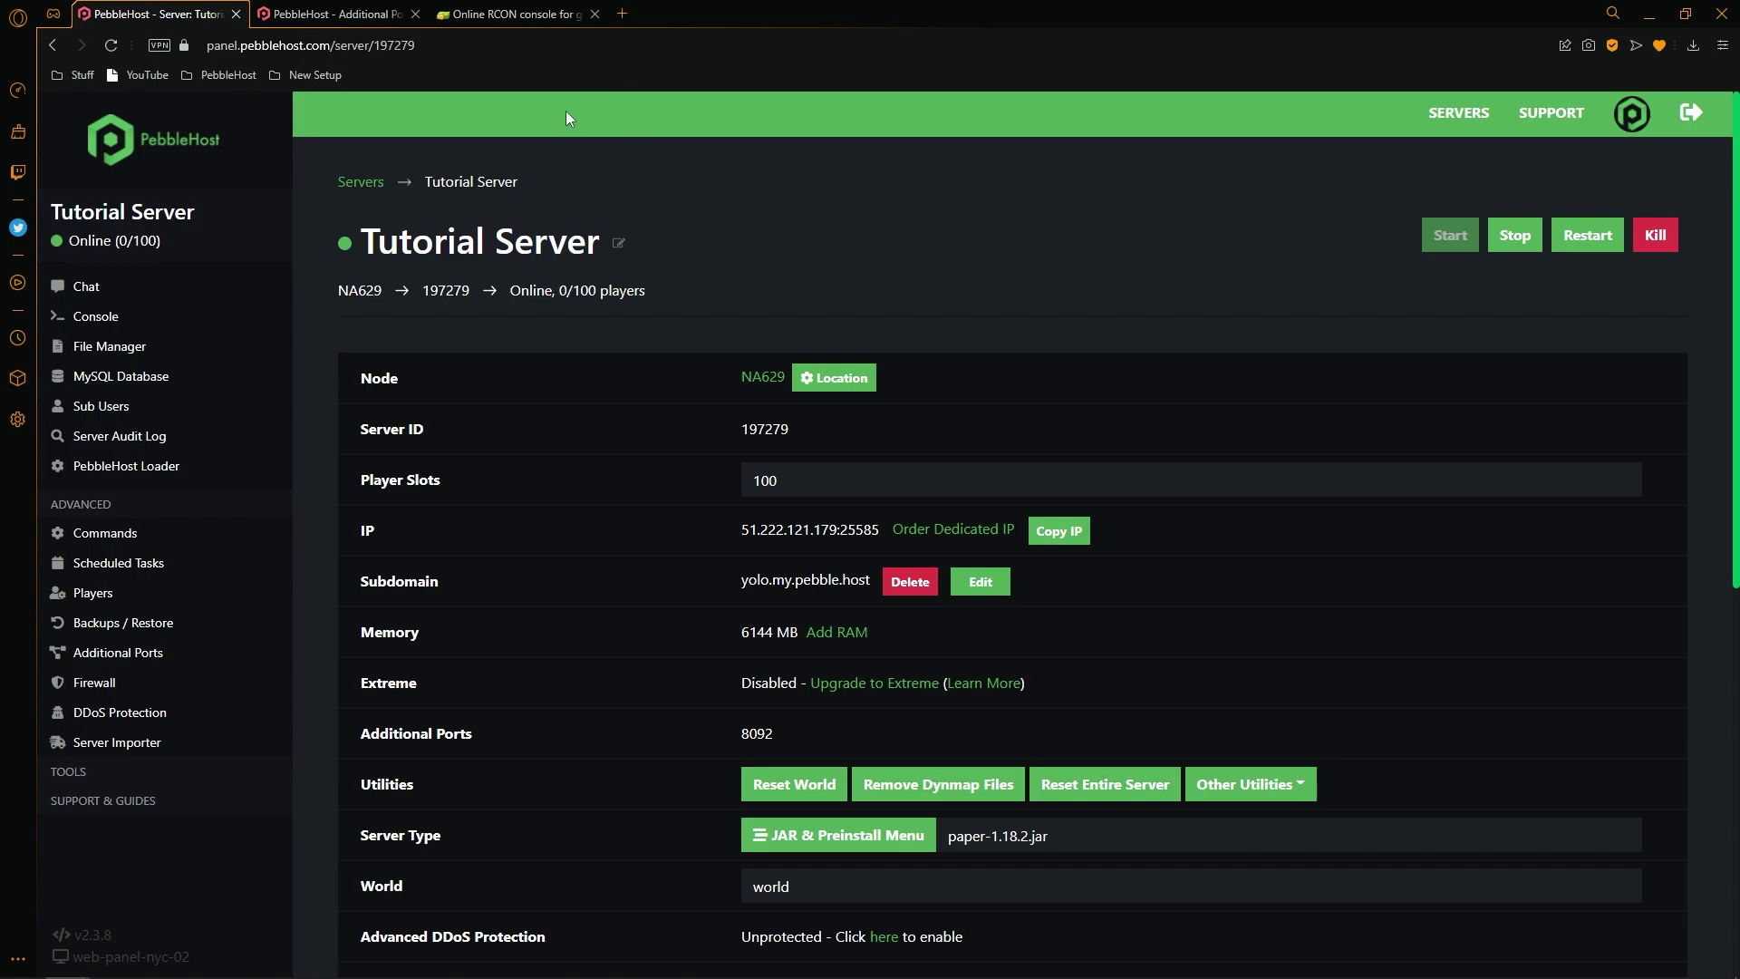
# Choose Minecraft in the RCON console's connection settings, then select the server IP in the panel.
pyautogui.click(518, 13)
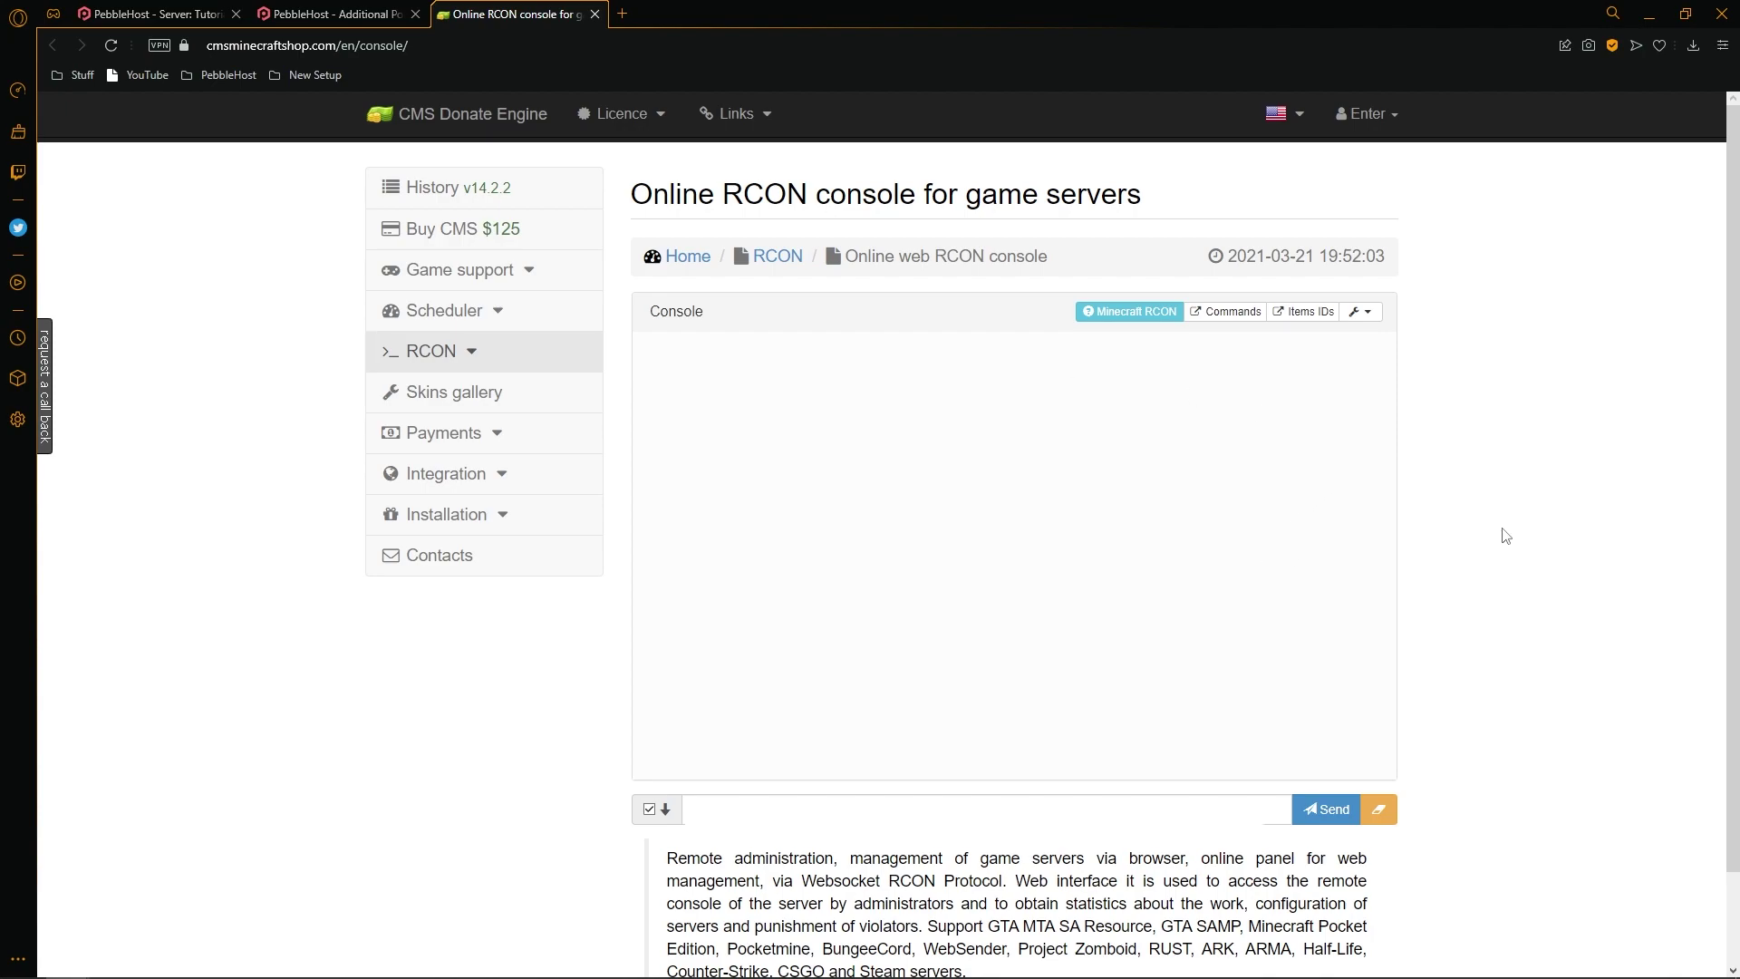
pyautogui.click(1359, 311)
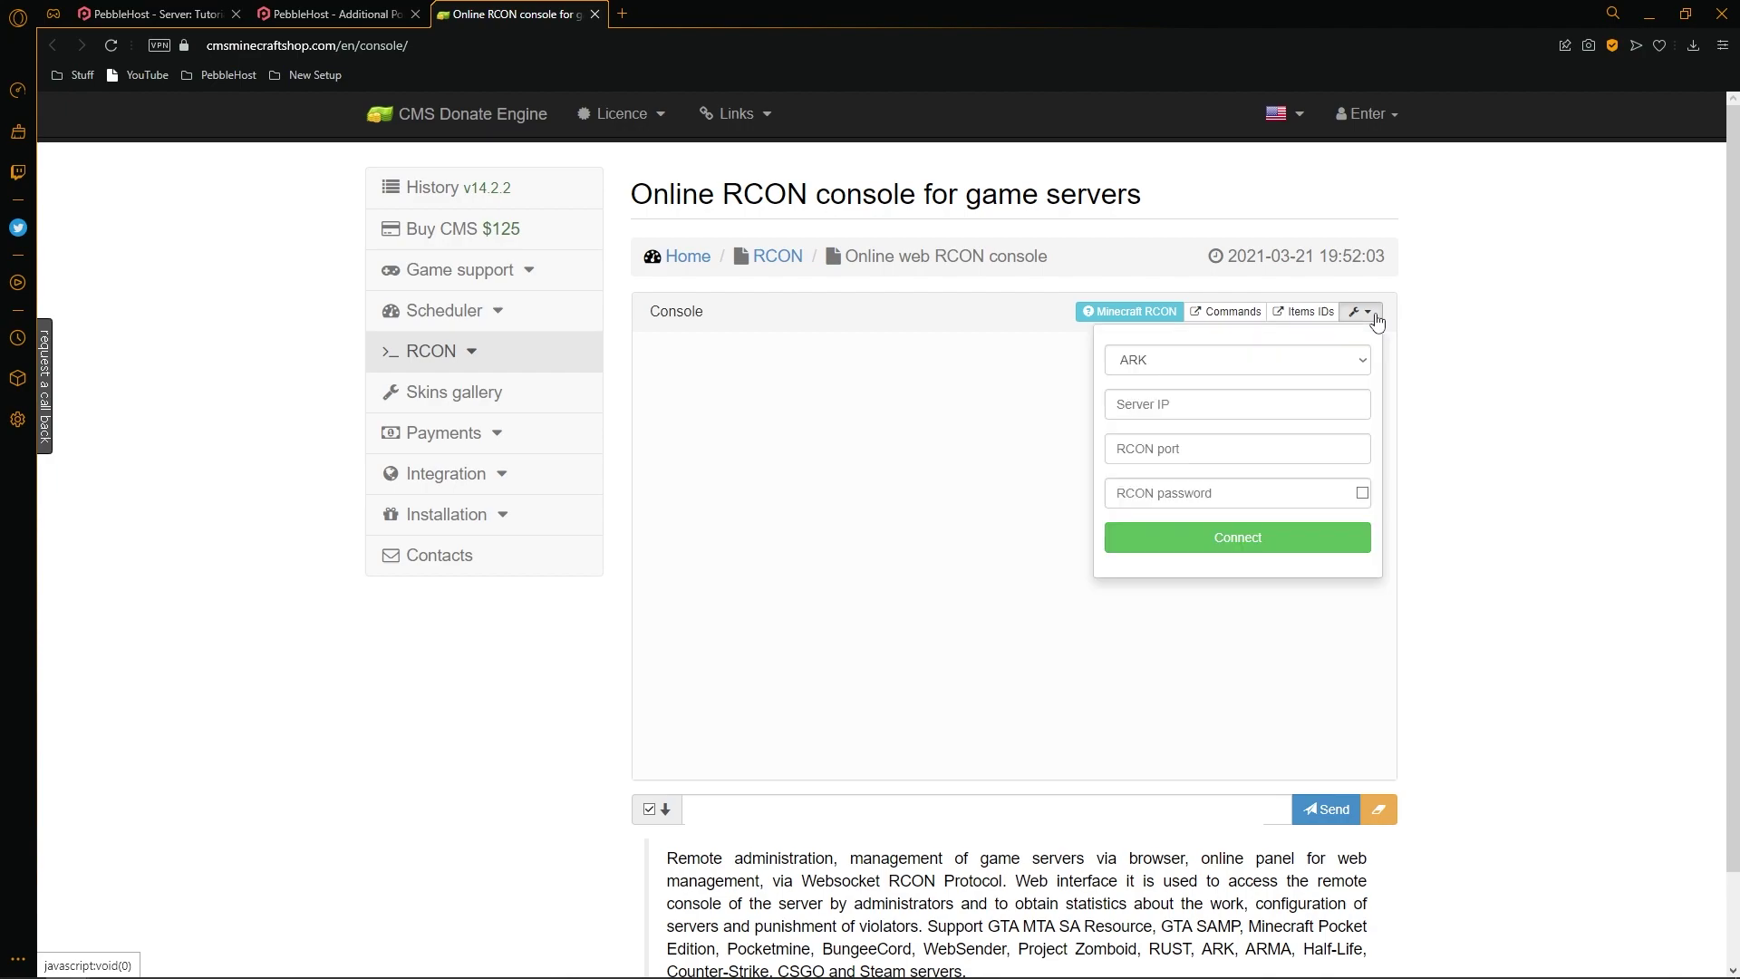
pyautogui.click(1249, 364)
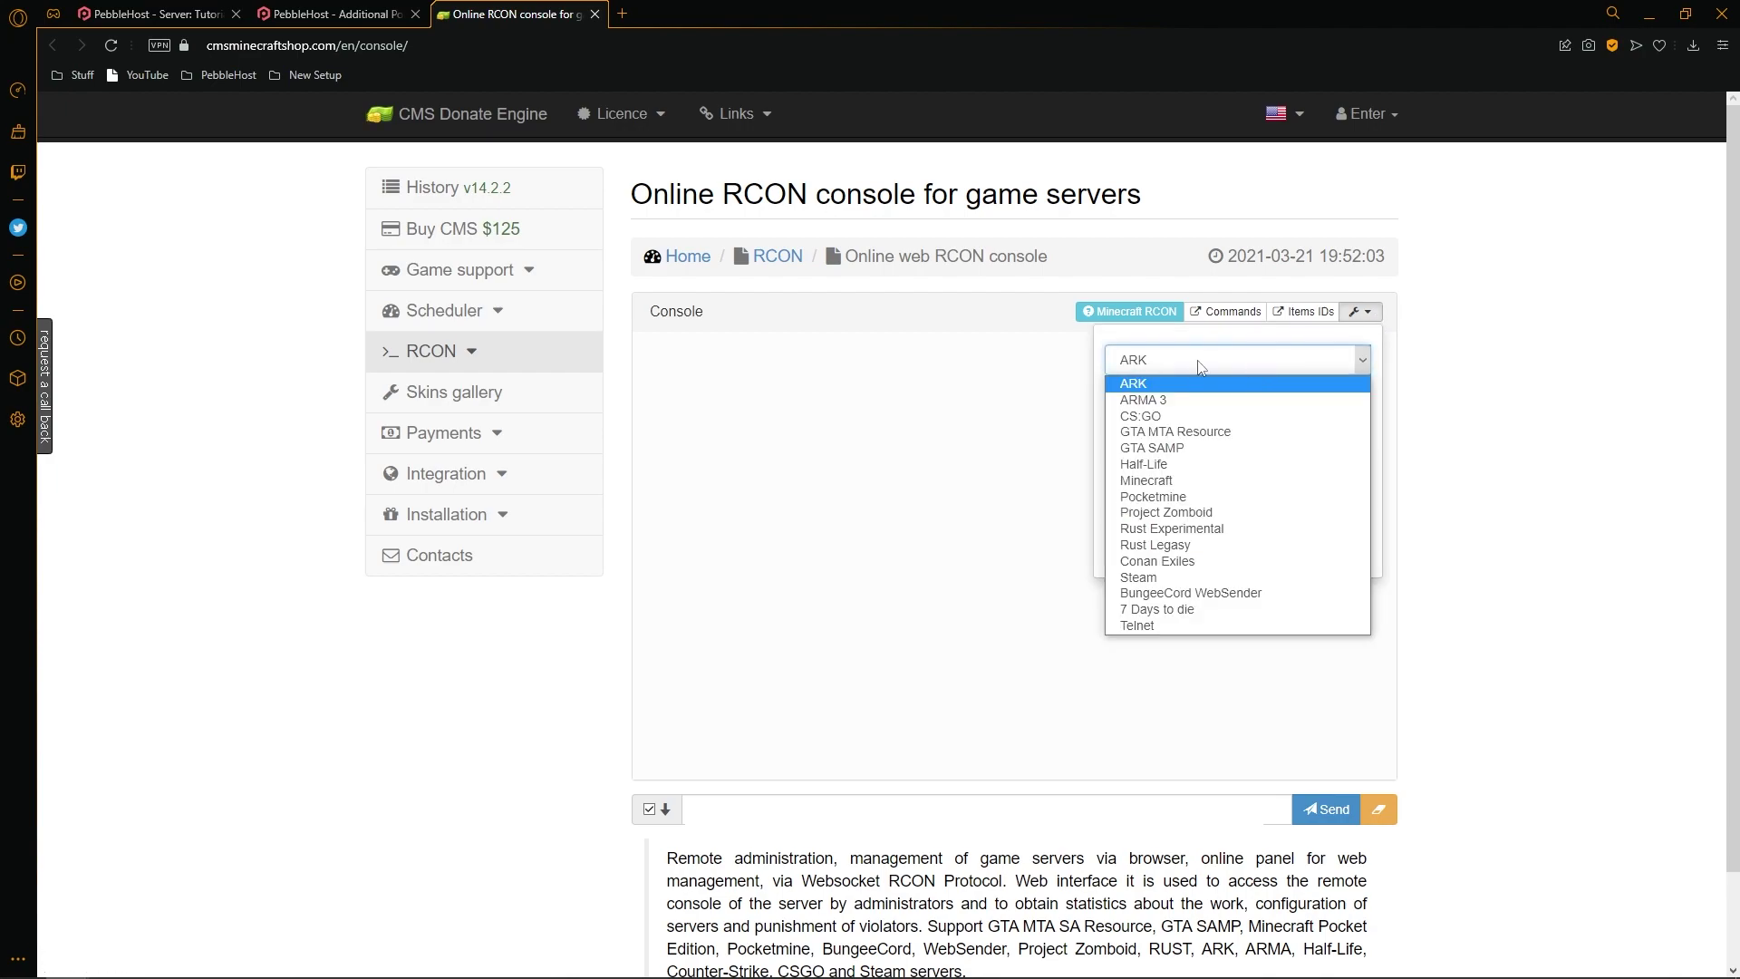
pyautogui.click(1169, 482)
pyautogui.click(1251, 403)
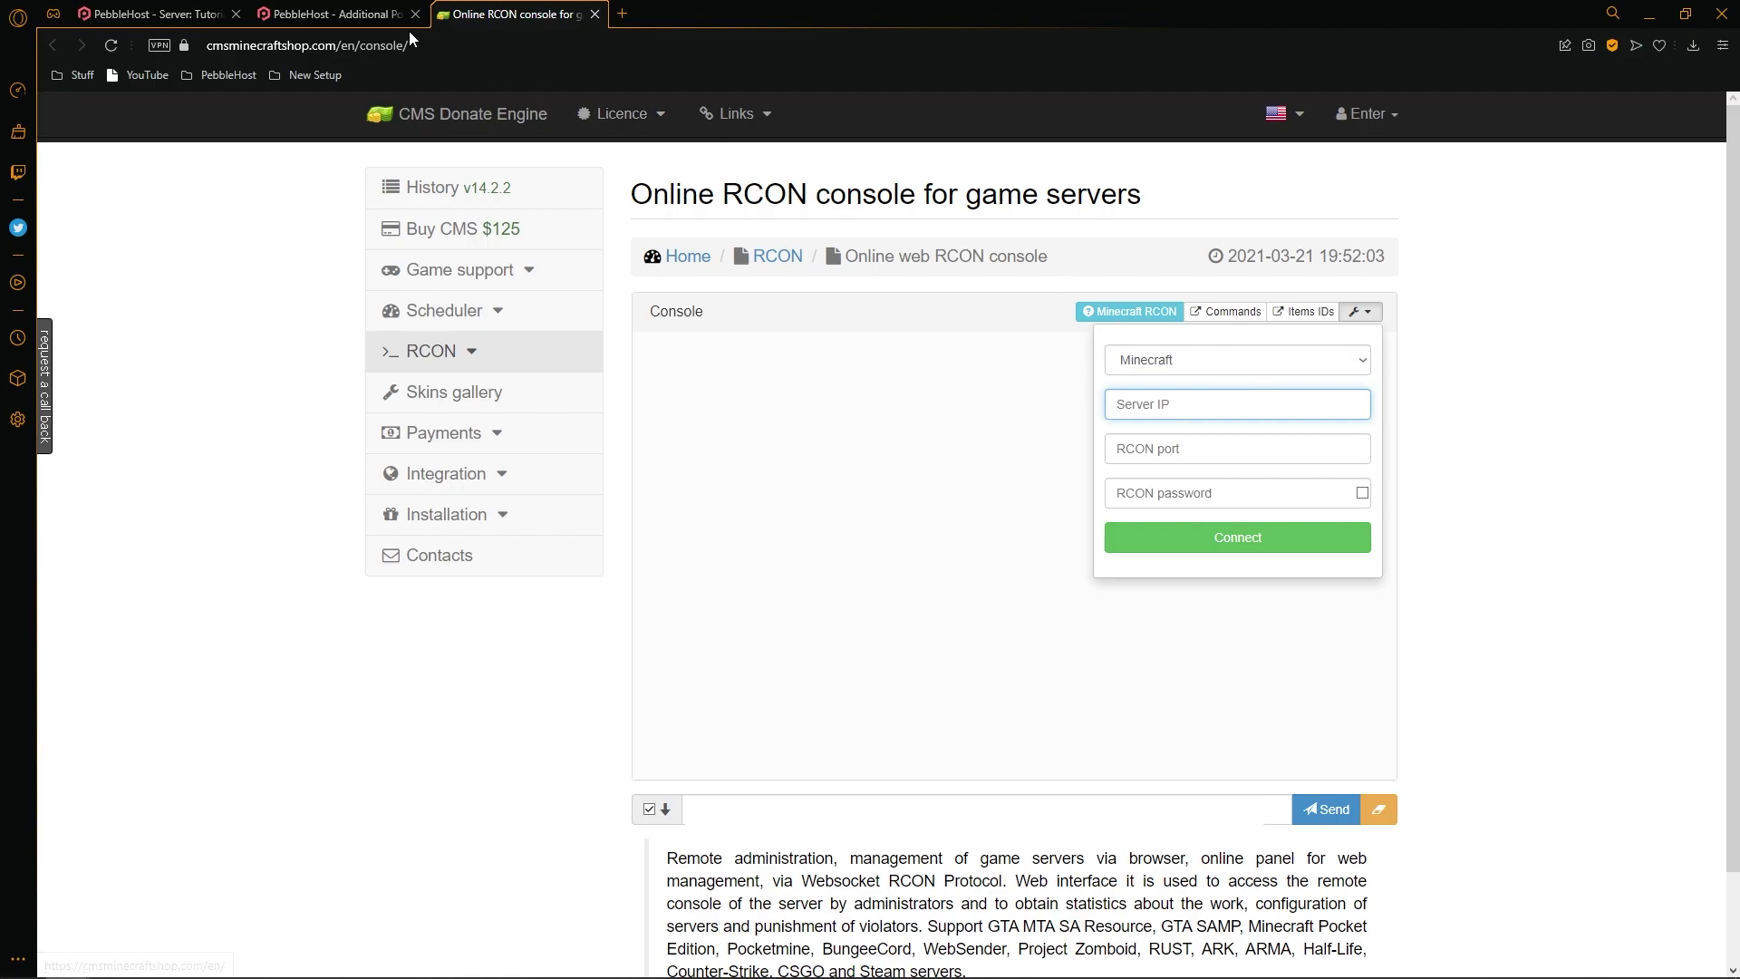
pyautogui.click(150, 14)
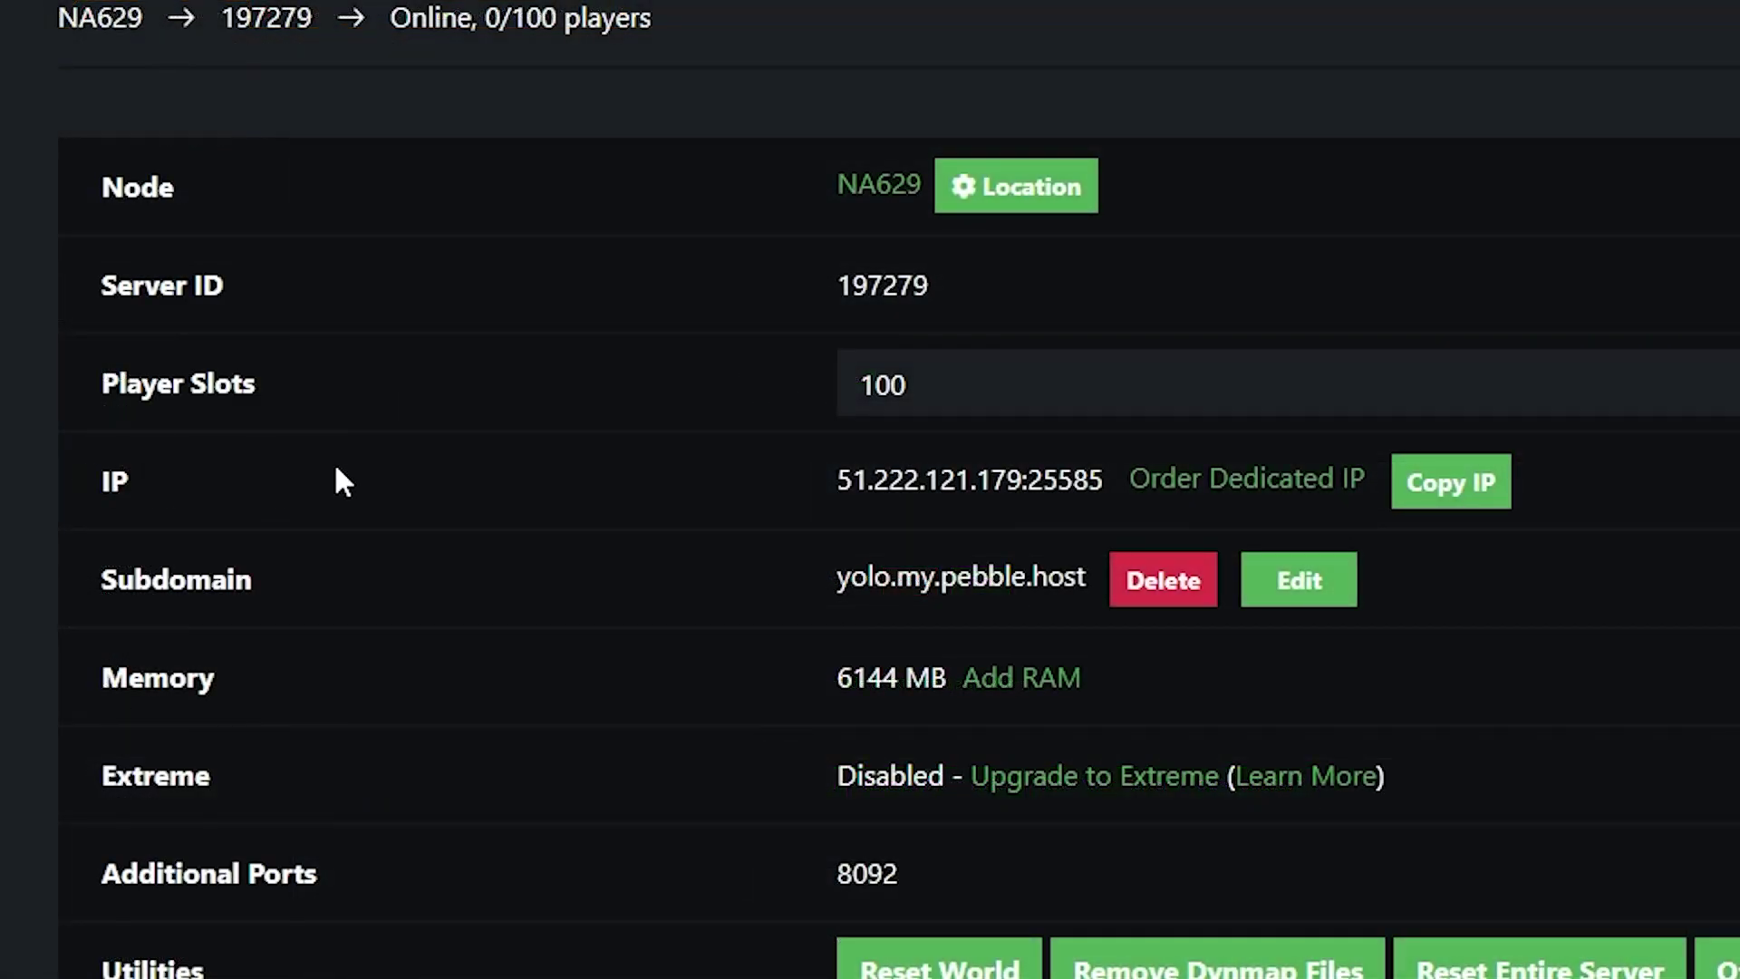
pyautogui.moveTo(782, 487); pyautogui.dragTo(1061, 526)
pyautogui.hotkey('ctrl', 'c')
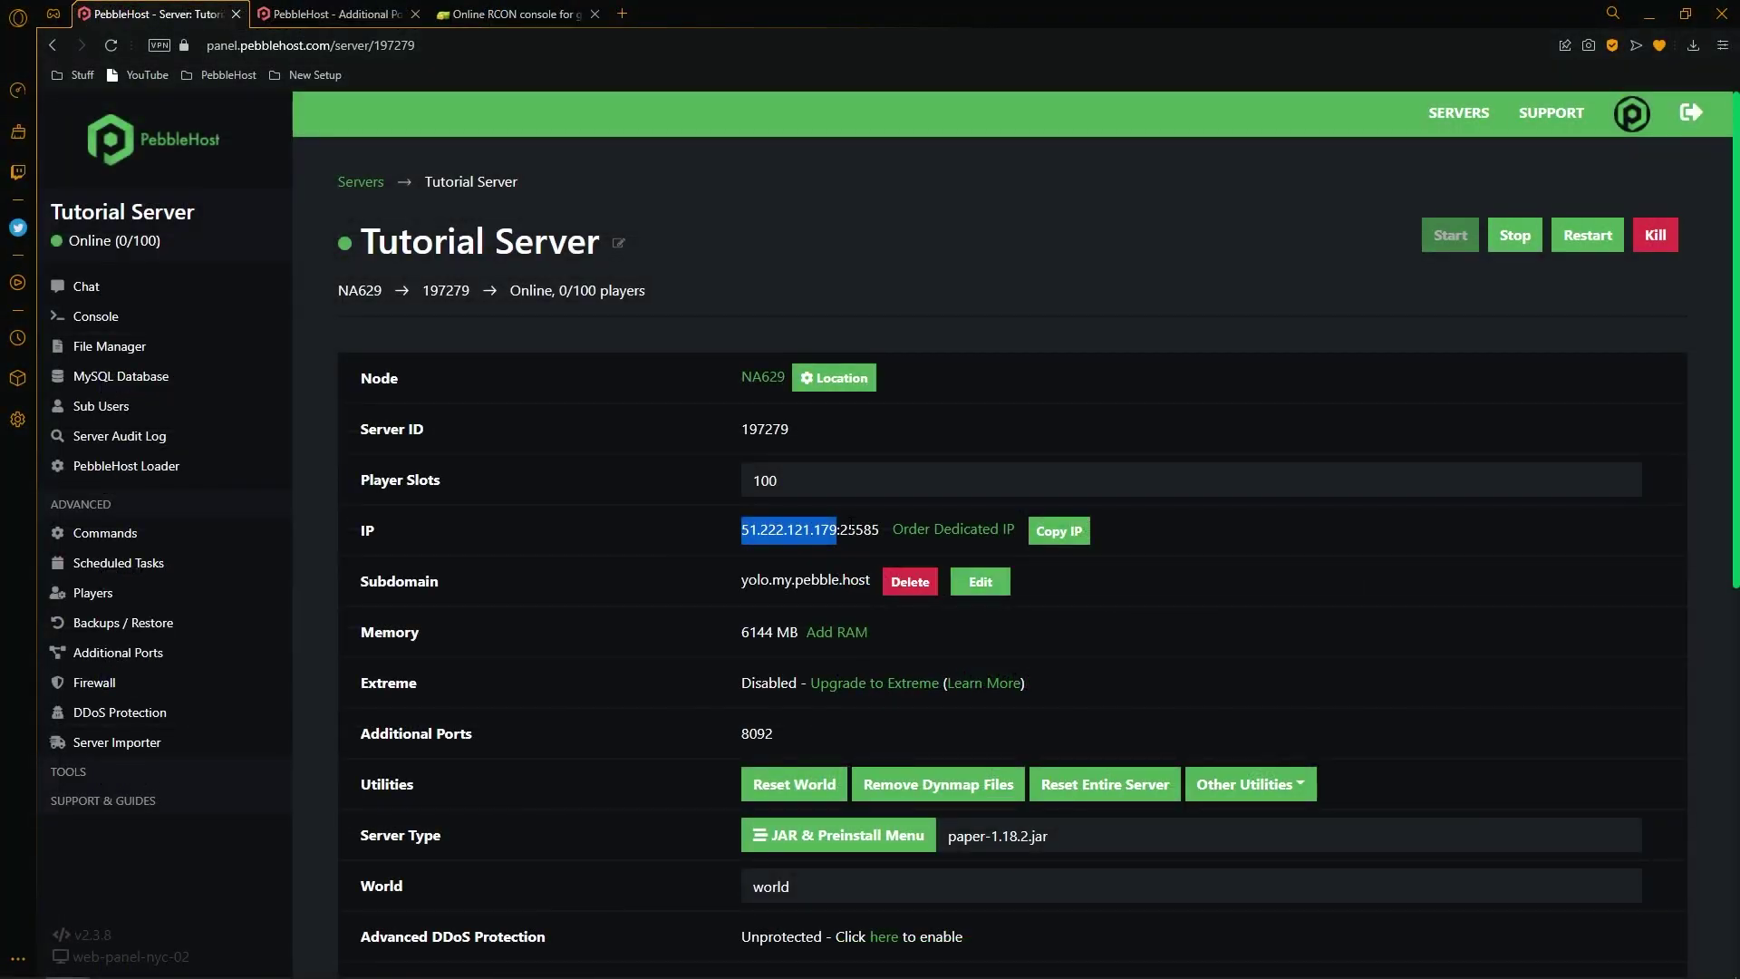
# Fill in server IP 51.222.121.179 and RCON port 8092 in the connection settings.
pyautogui.click(508, 13)
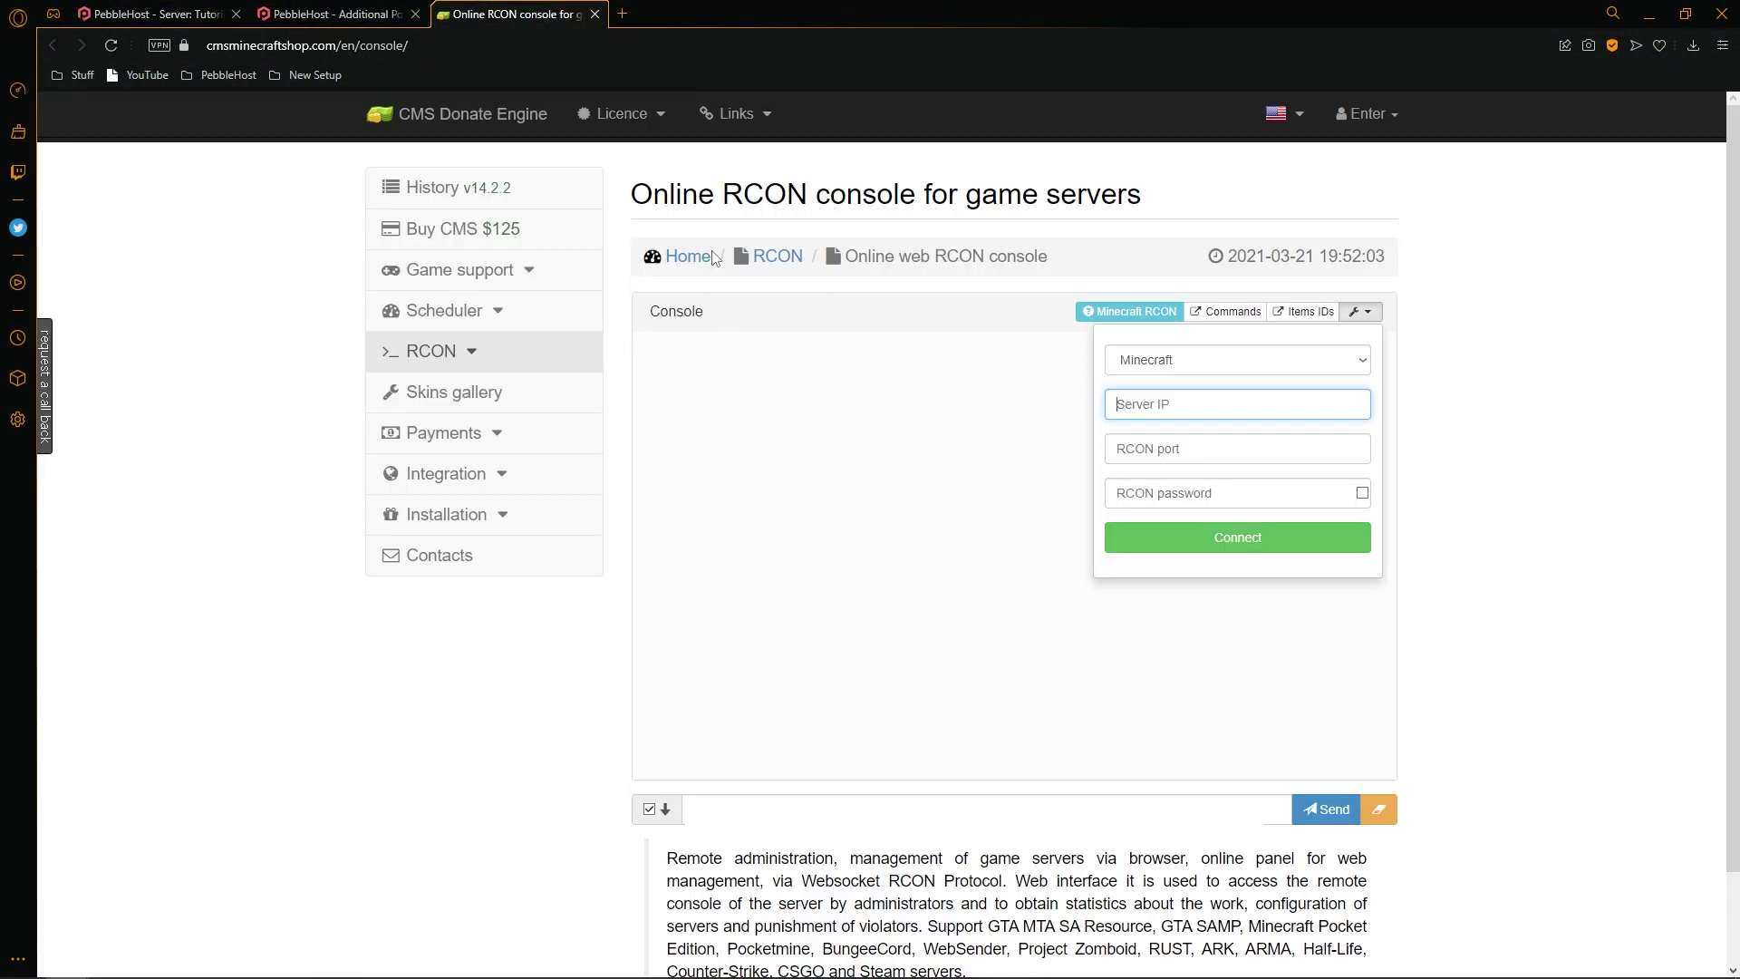
pyautogui.hotkey('ctrl', 'v')
pyautogui.press('Home')
pyautogui.press('Delete')
pyautogui.click(1213, 449)
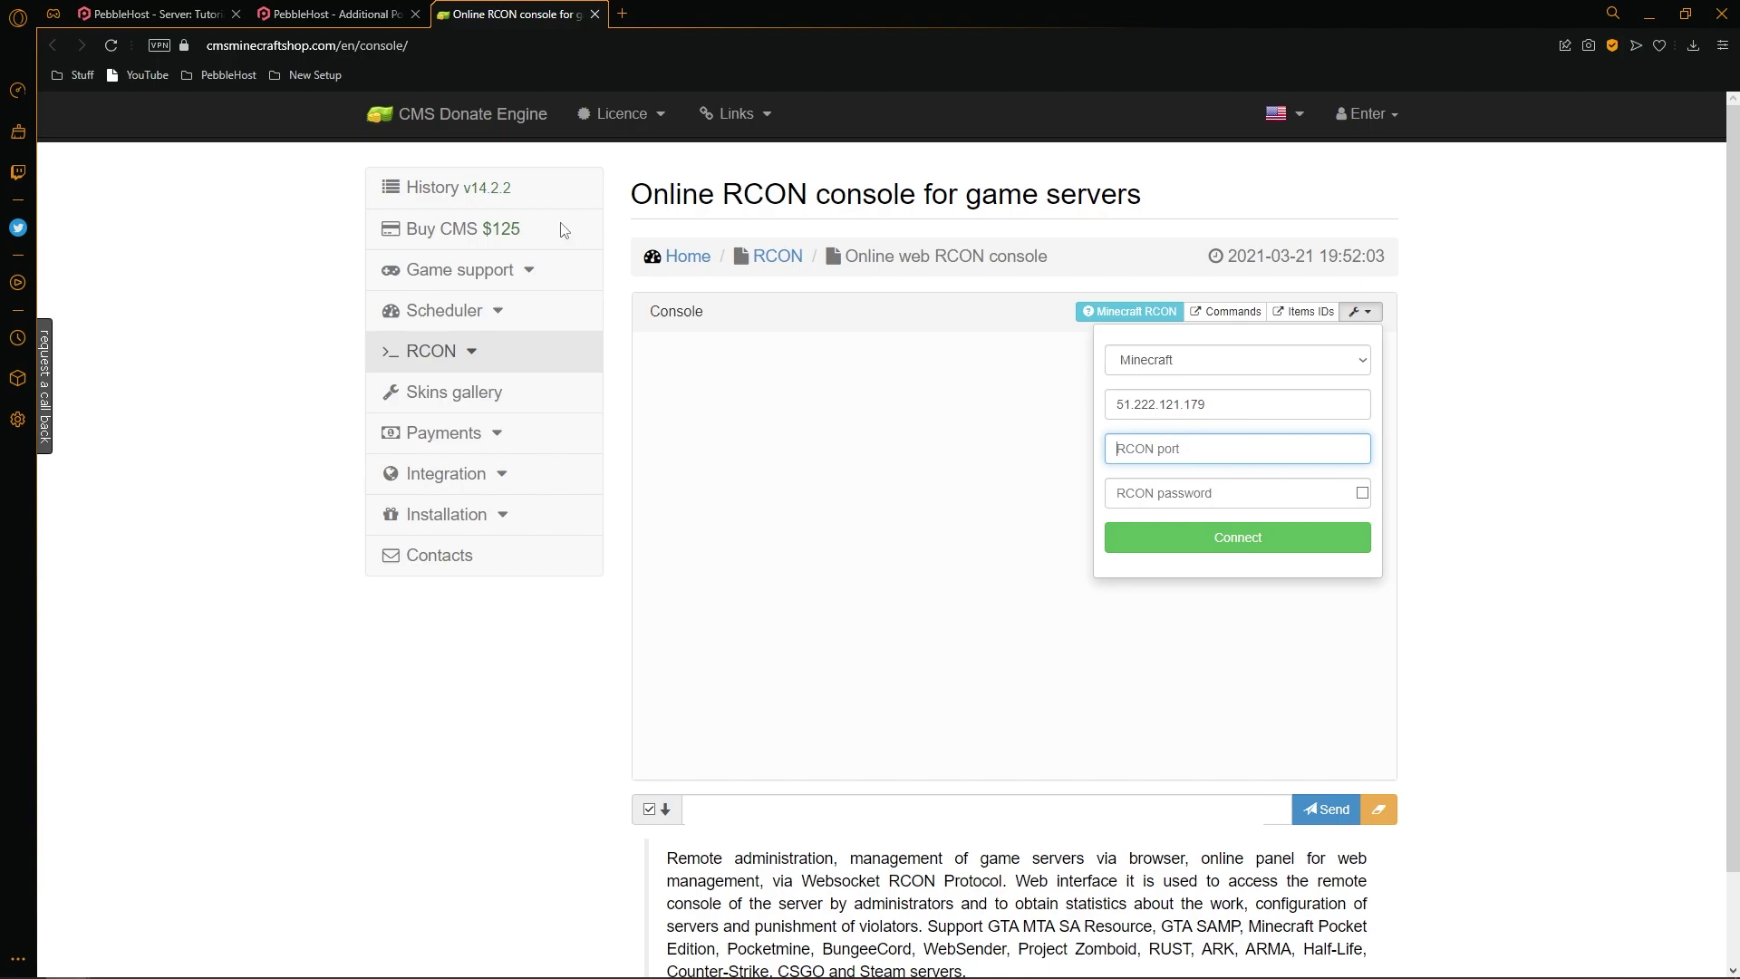
pyautogui.hotkey('ctrl', 'shift', 'Tab')
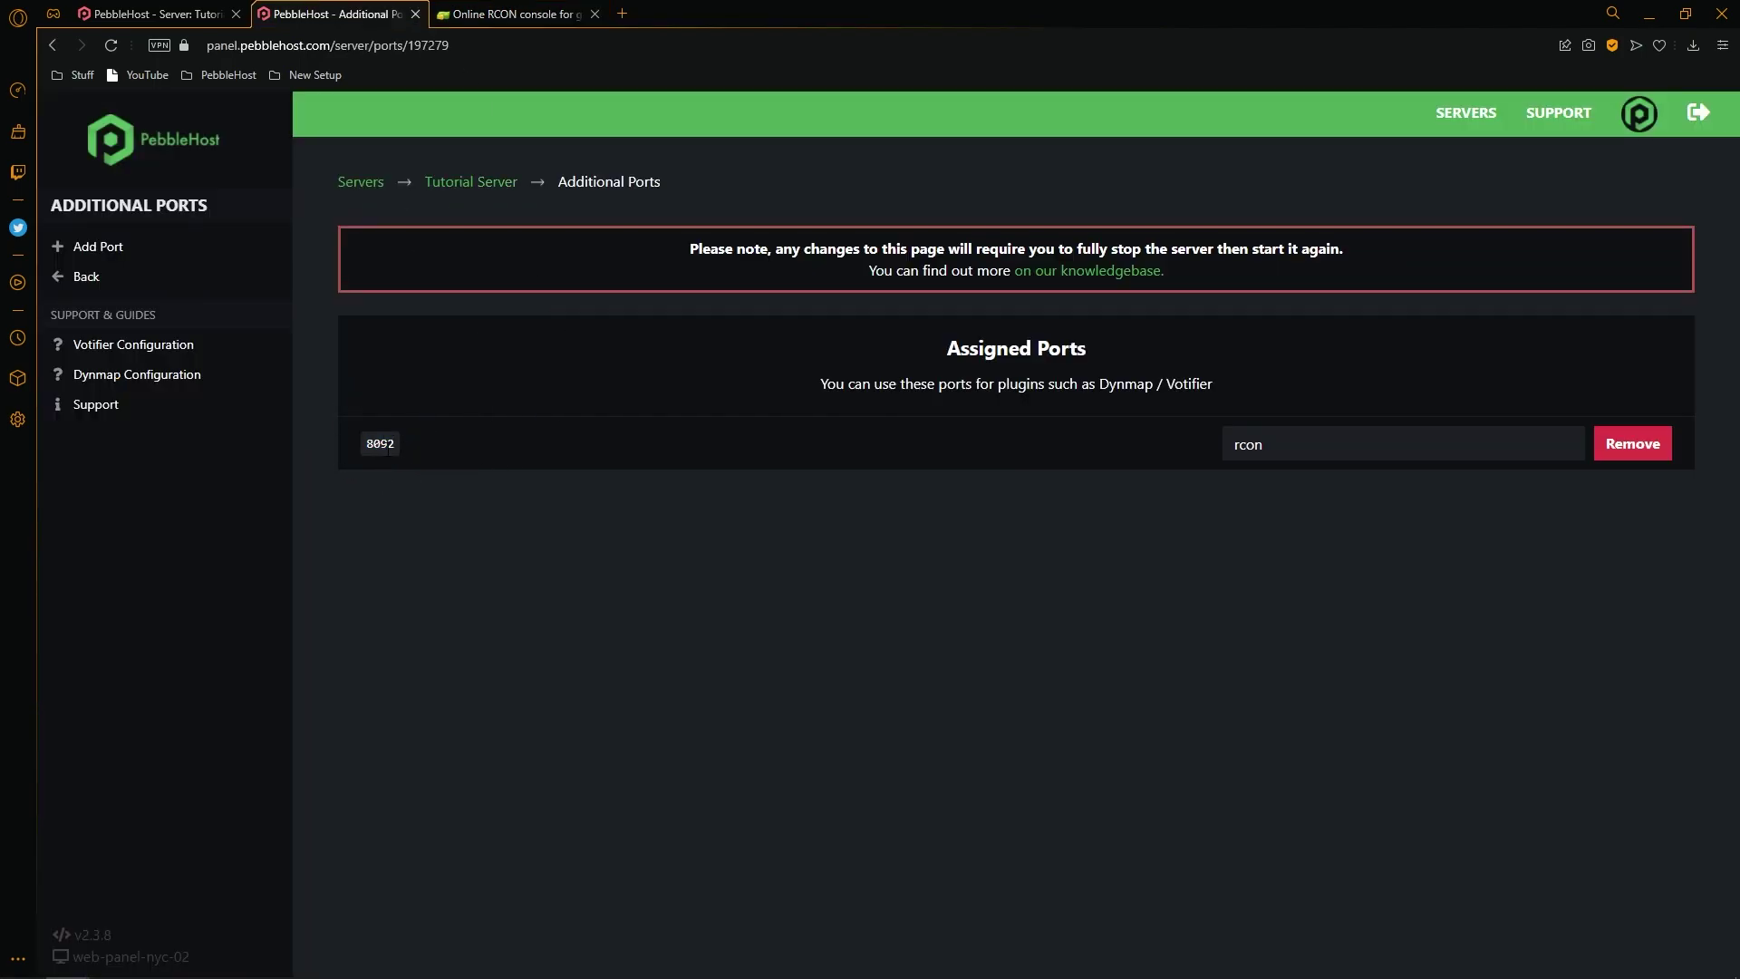
pyautogui.hotkey('ctrl', 'Tab')
pyautogui.write('8')
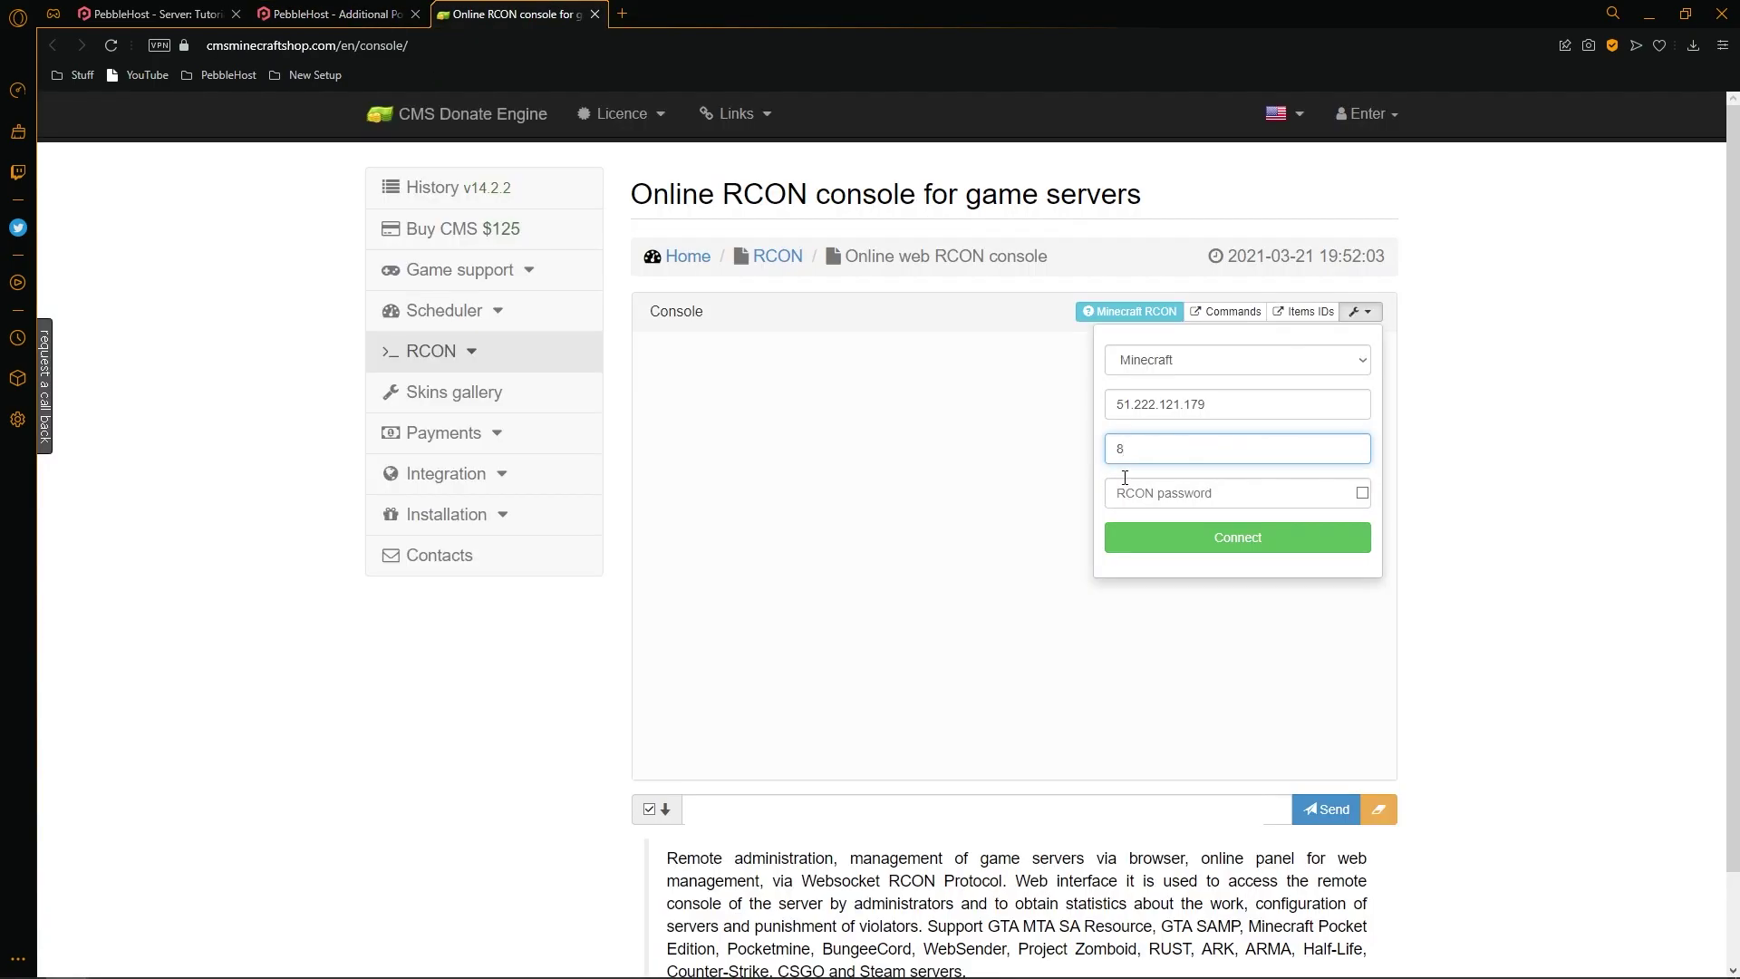
pyautogui.write('092')
# Enter the RCON password, verify it, and connect to the server.
pyautogui.click(1246, 491)
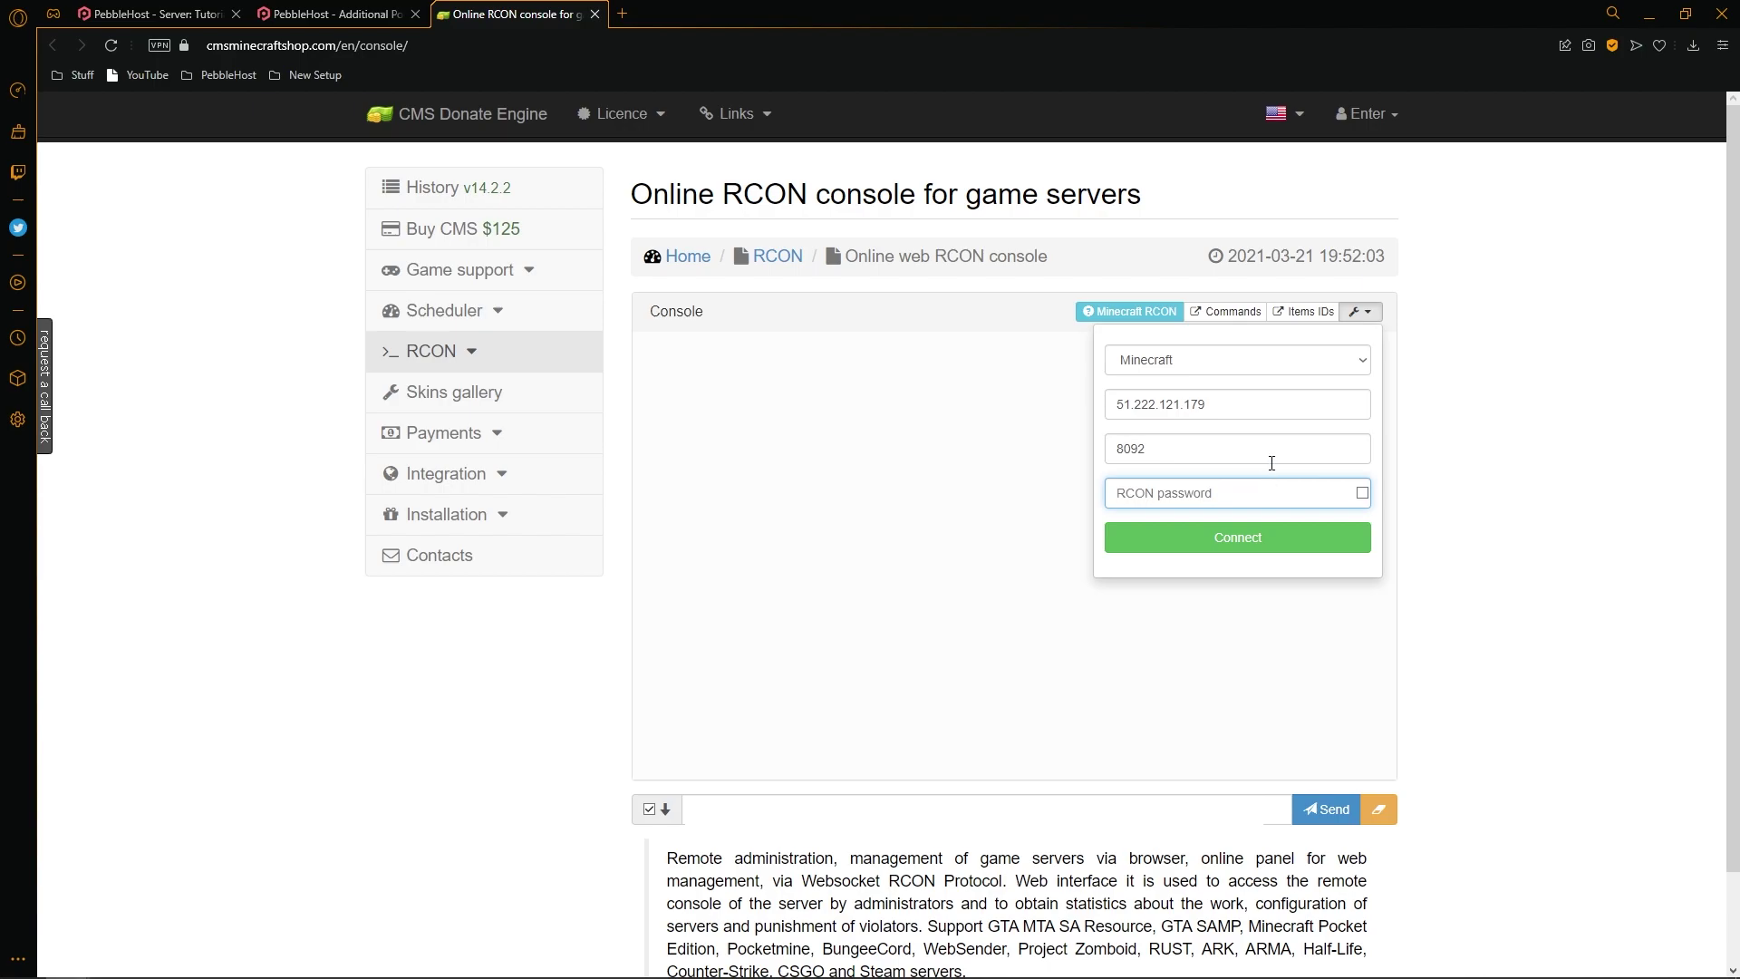
pyautogui.write('••')
pyautogui.click(1362, 492)
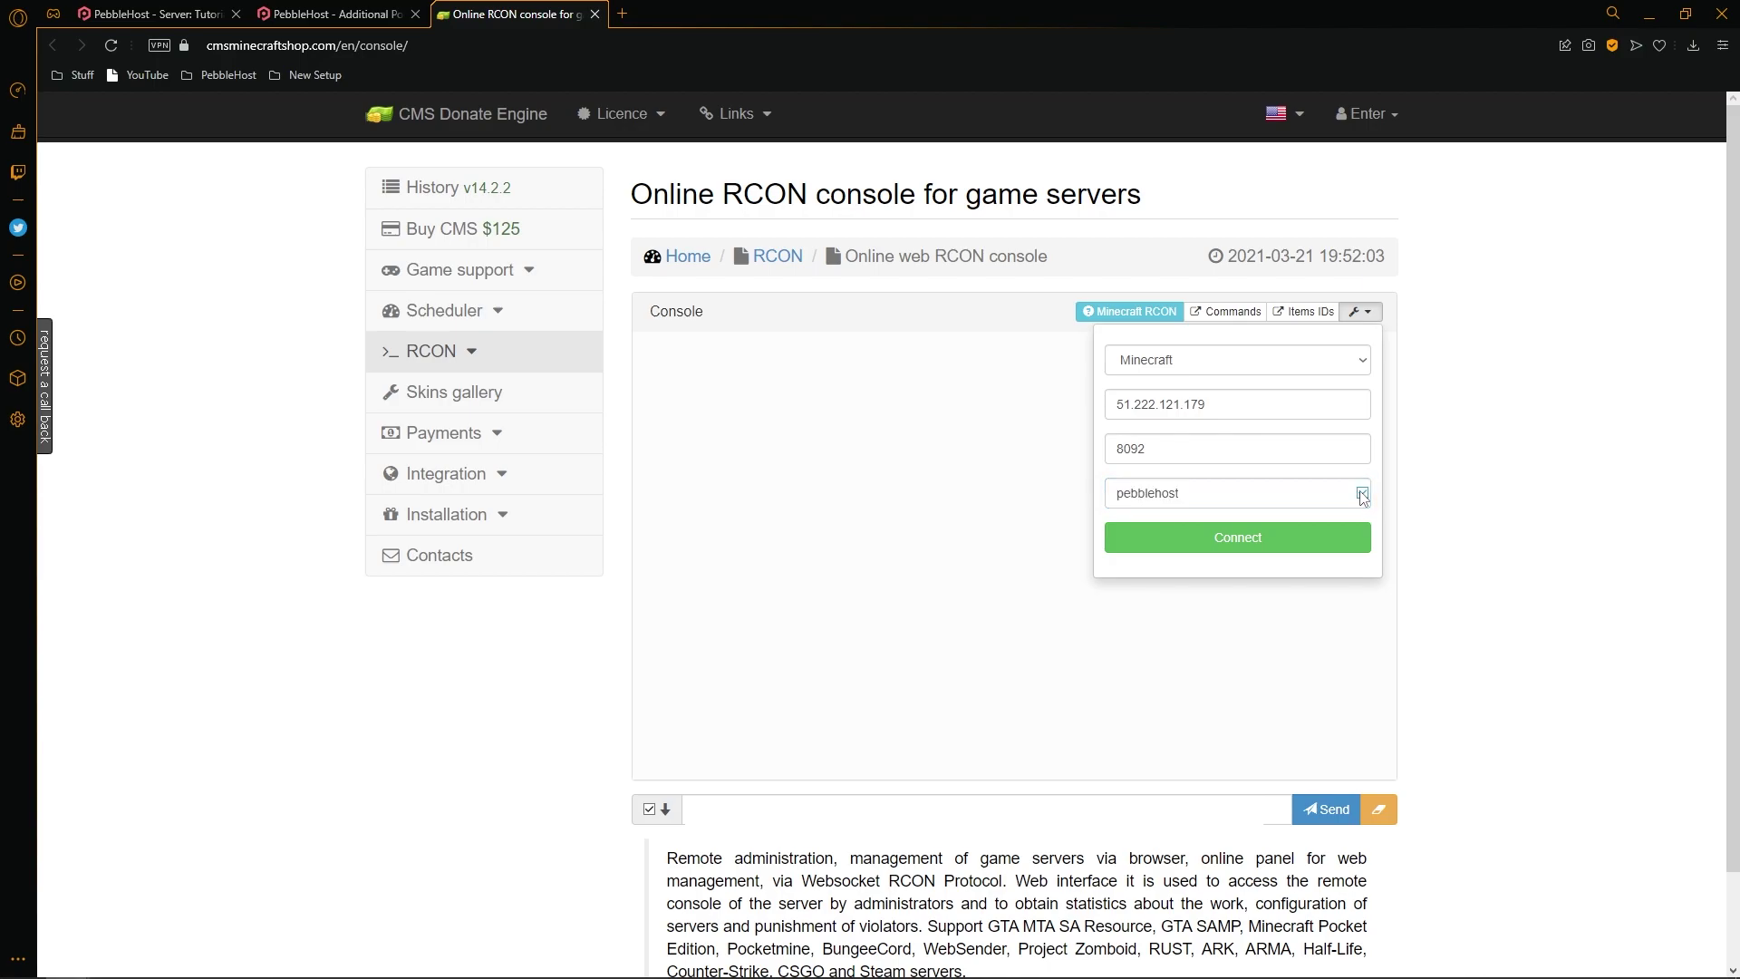
pyautogui.click(1183, 536)
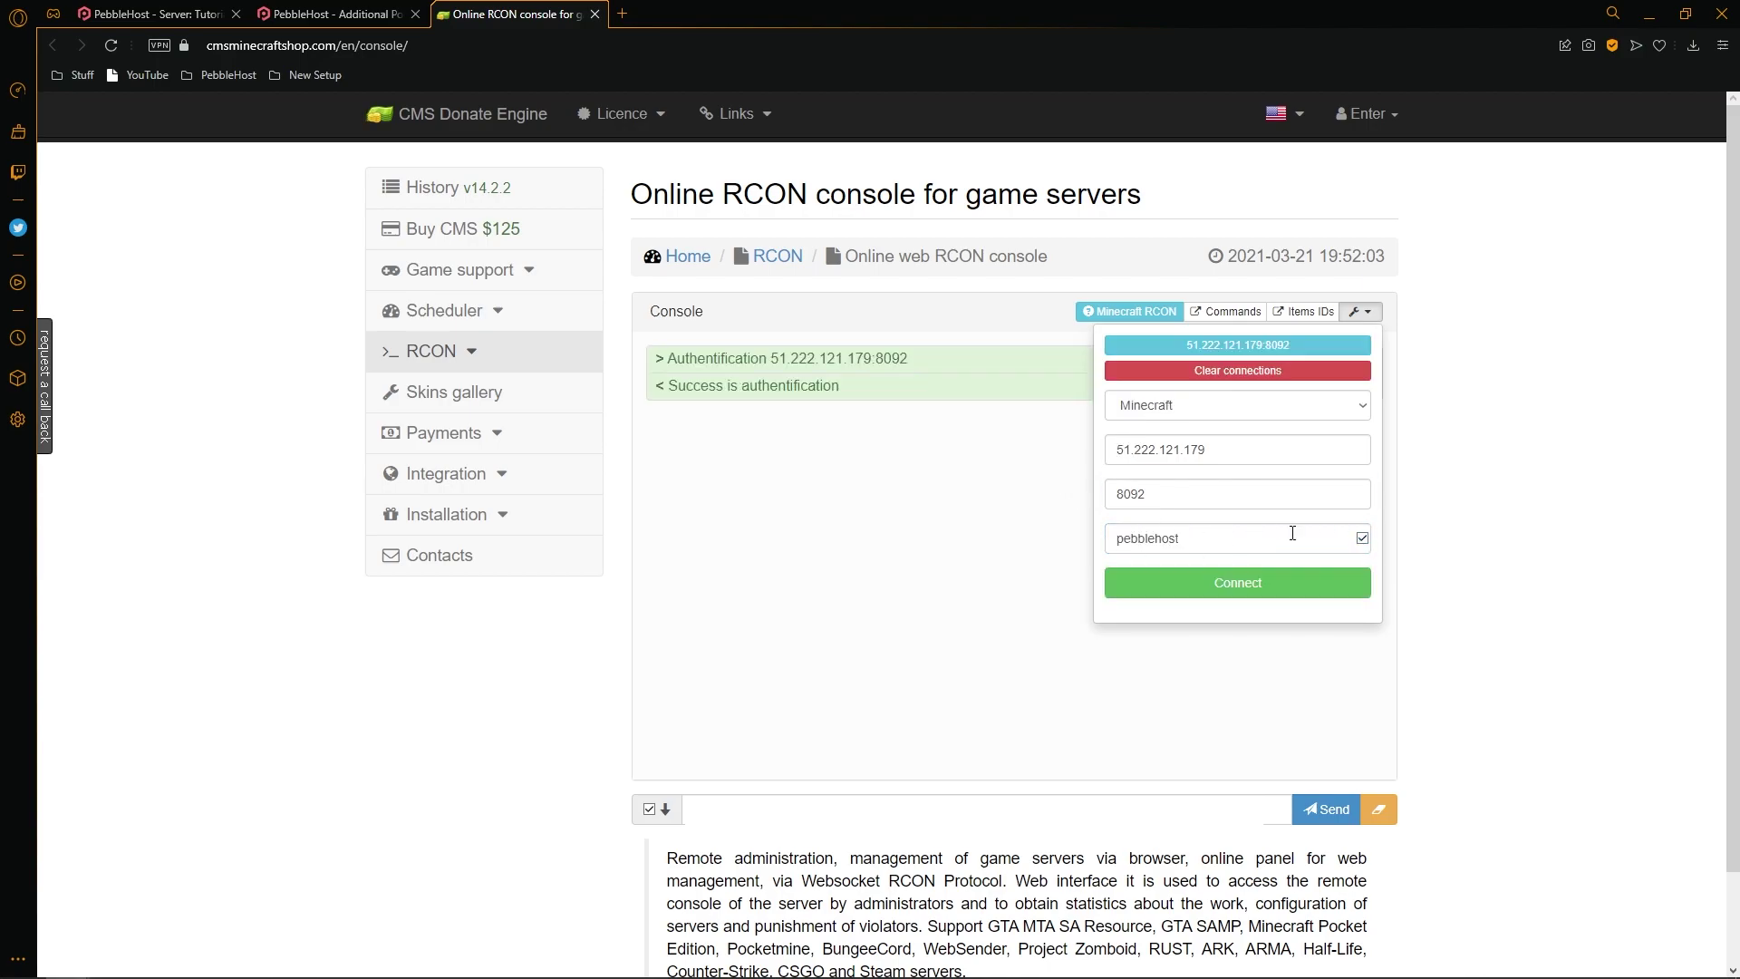
pyautogui.click(943, 431)
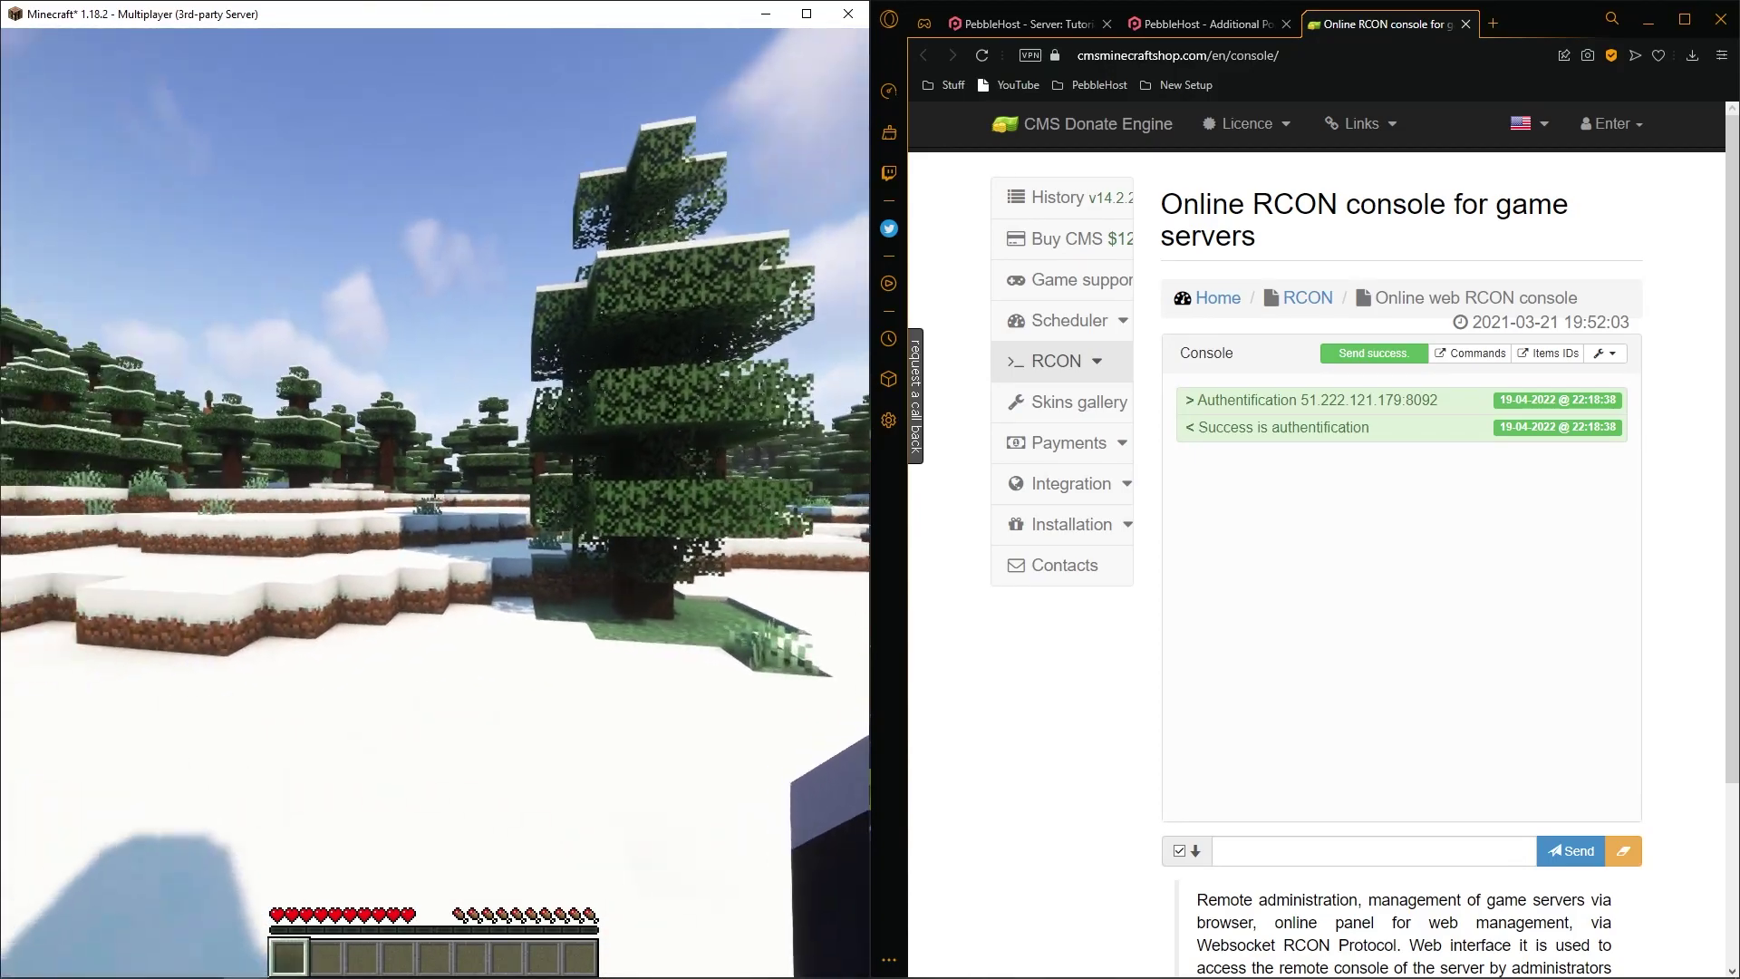
# Send an op command for the player from the RCON console and confirm it in Minecraft chat.
pyautogui.hotkey('alt', 'Tab')
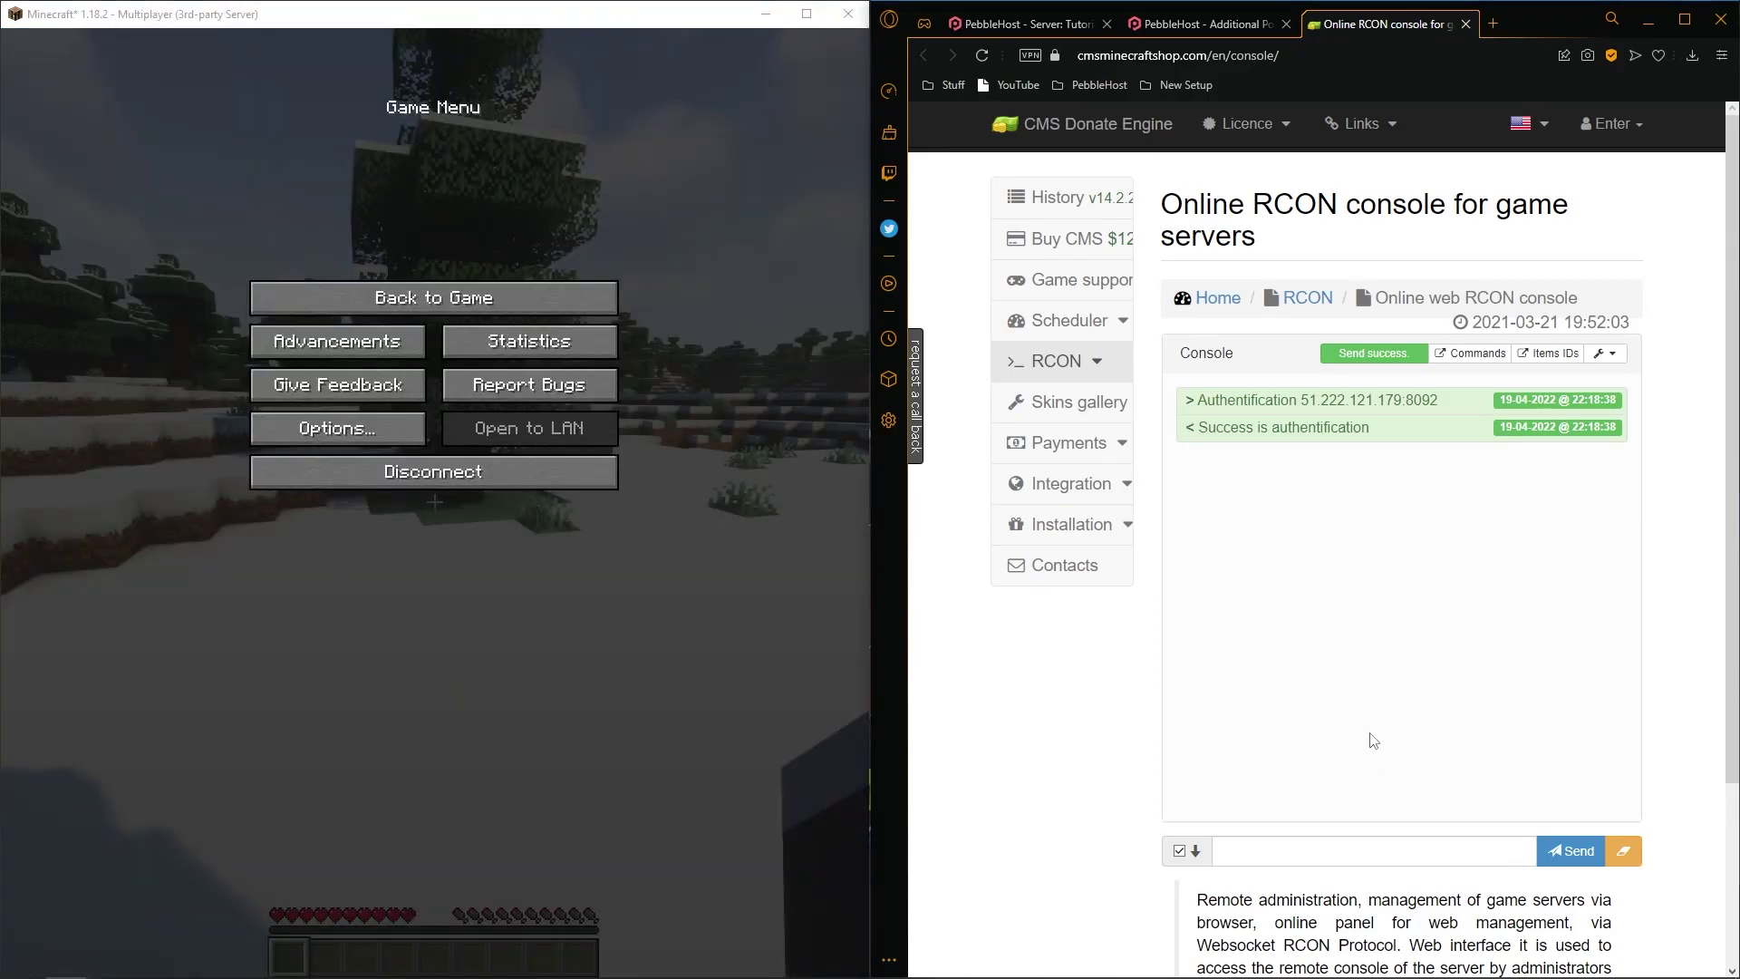
pyautogui.click(1275, 844)
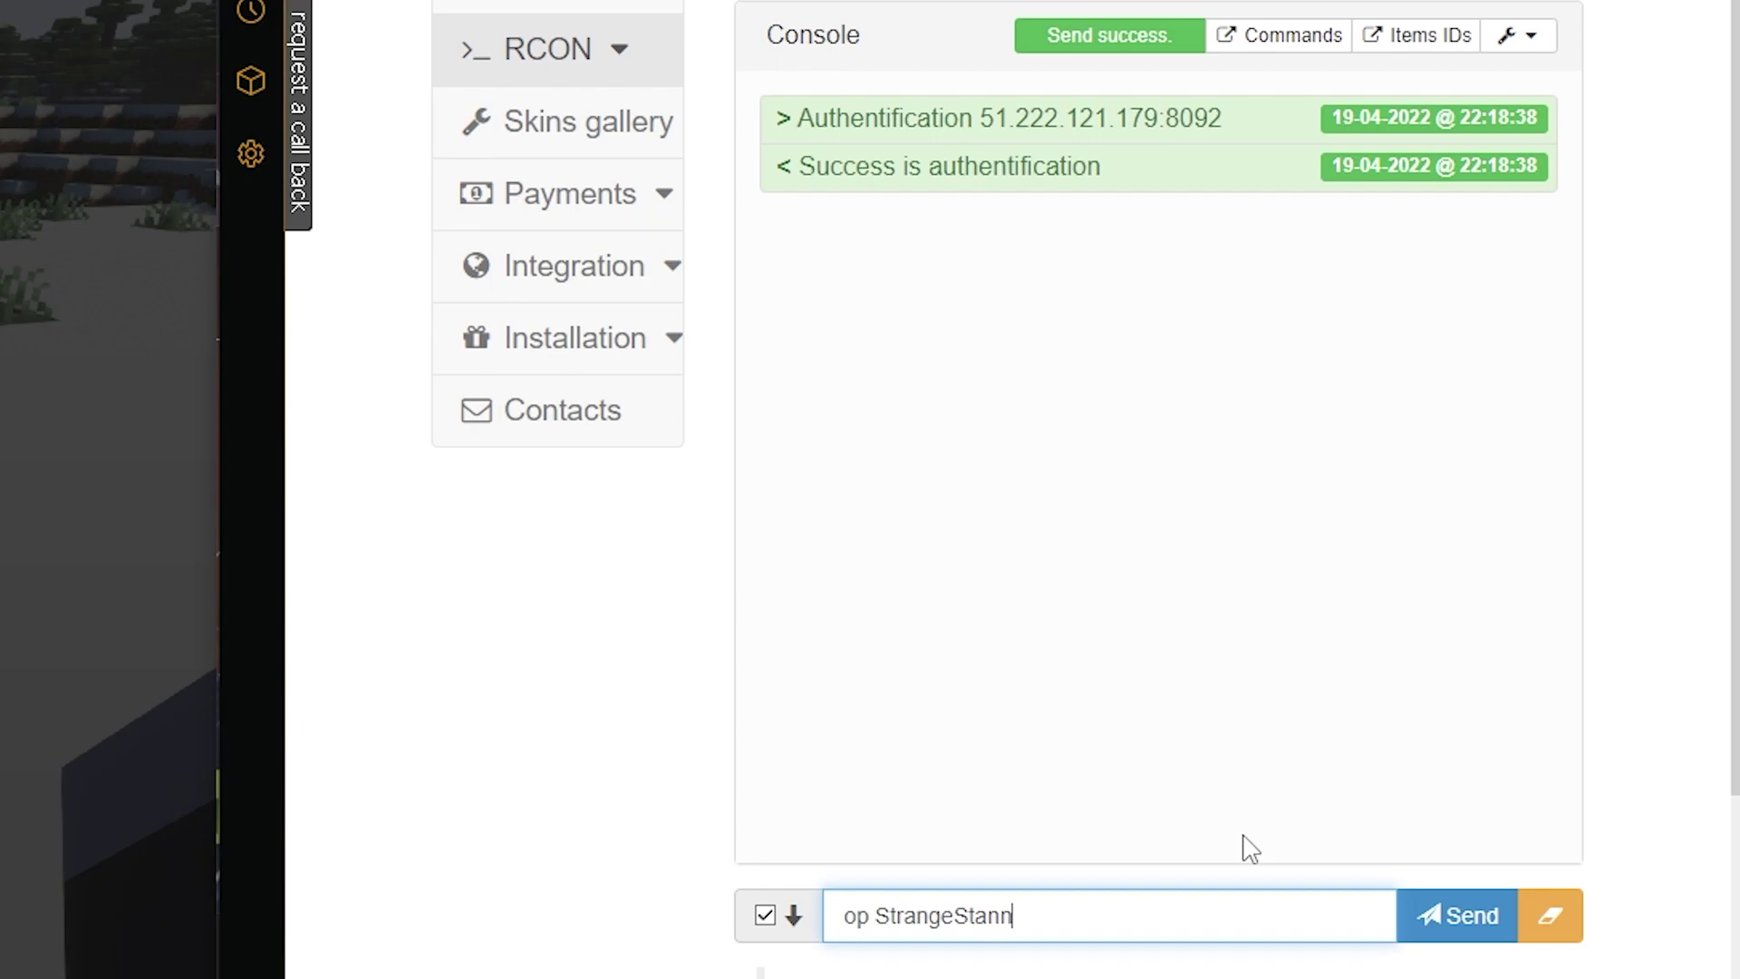
pyautogui.press('Return')
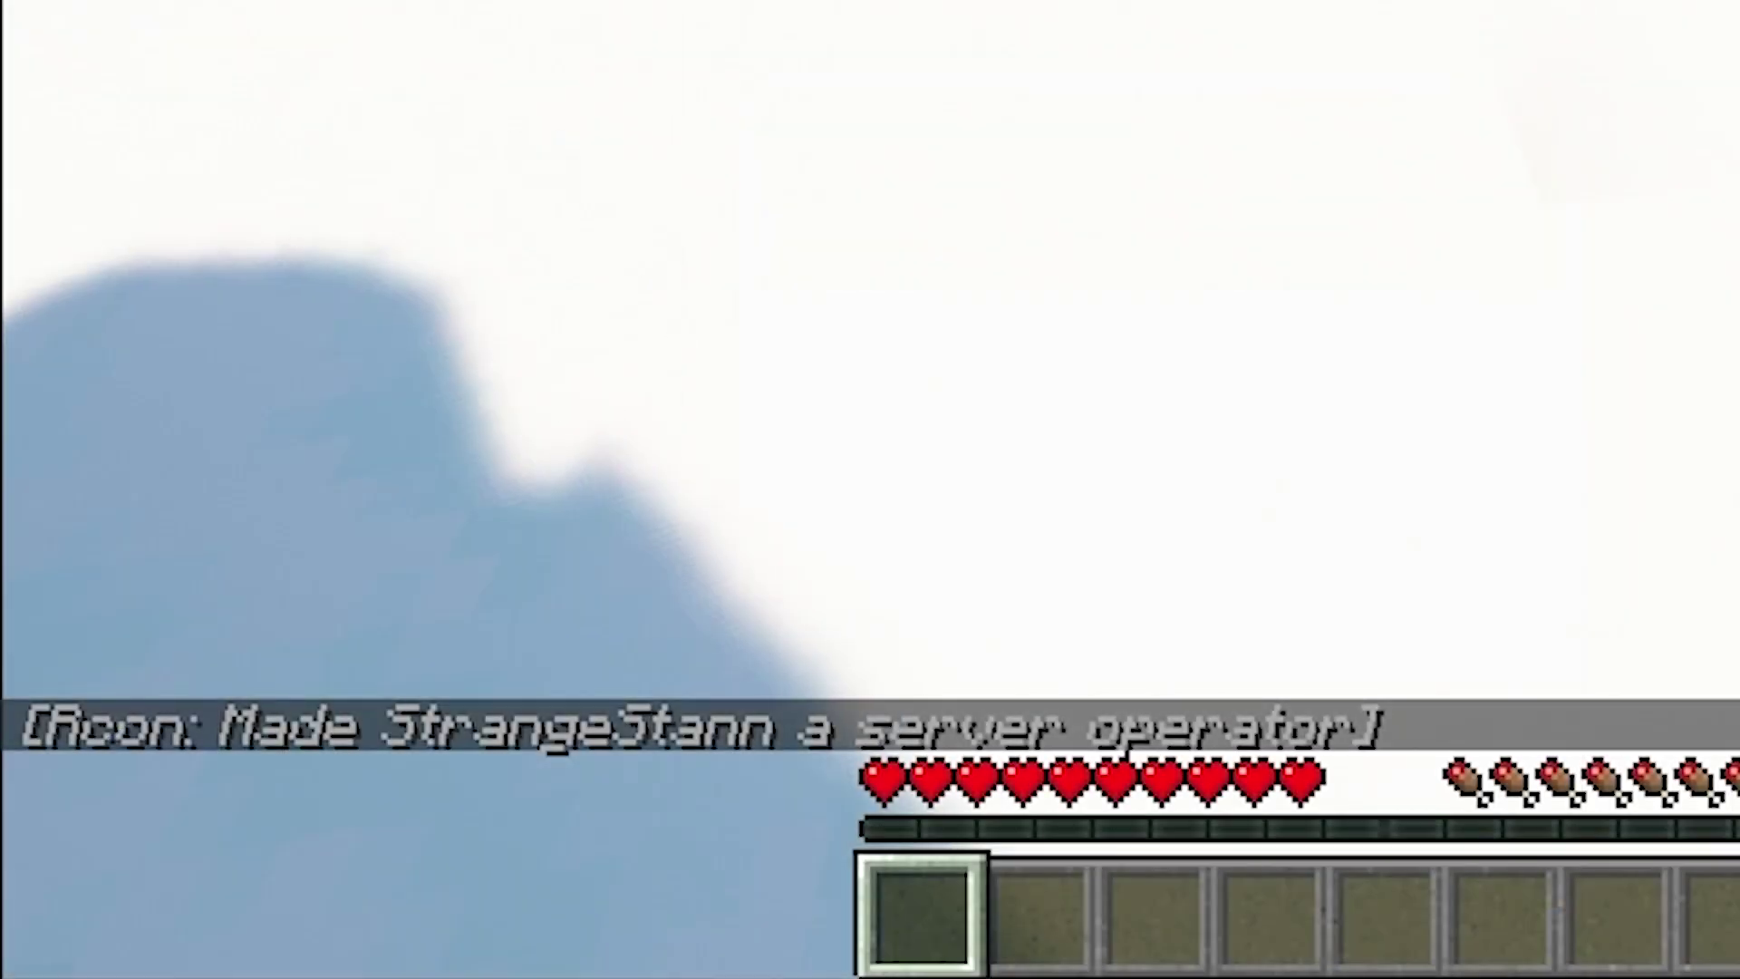
pyautogui.press('t')
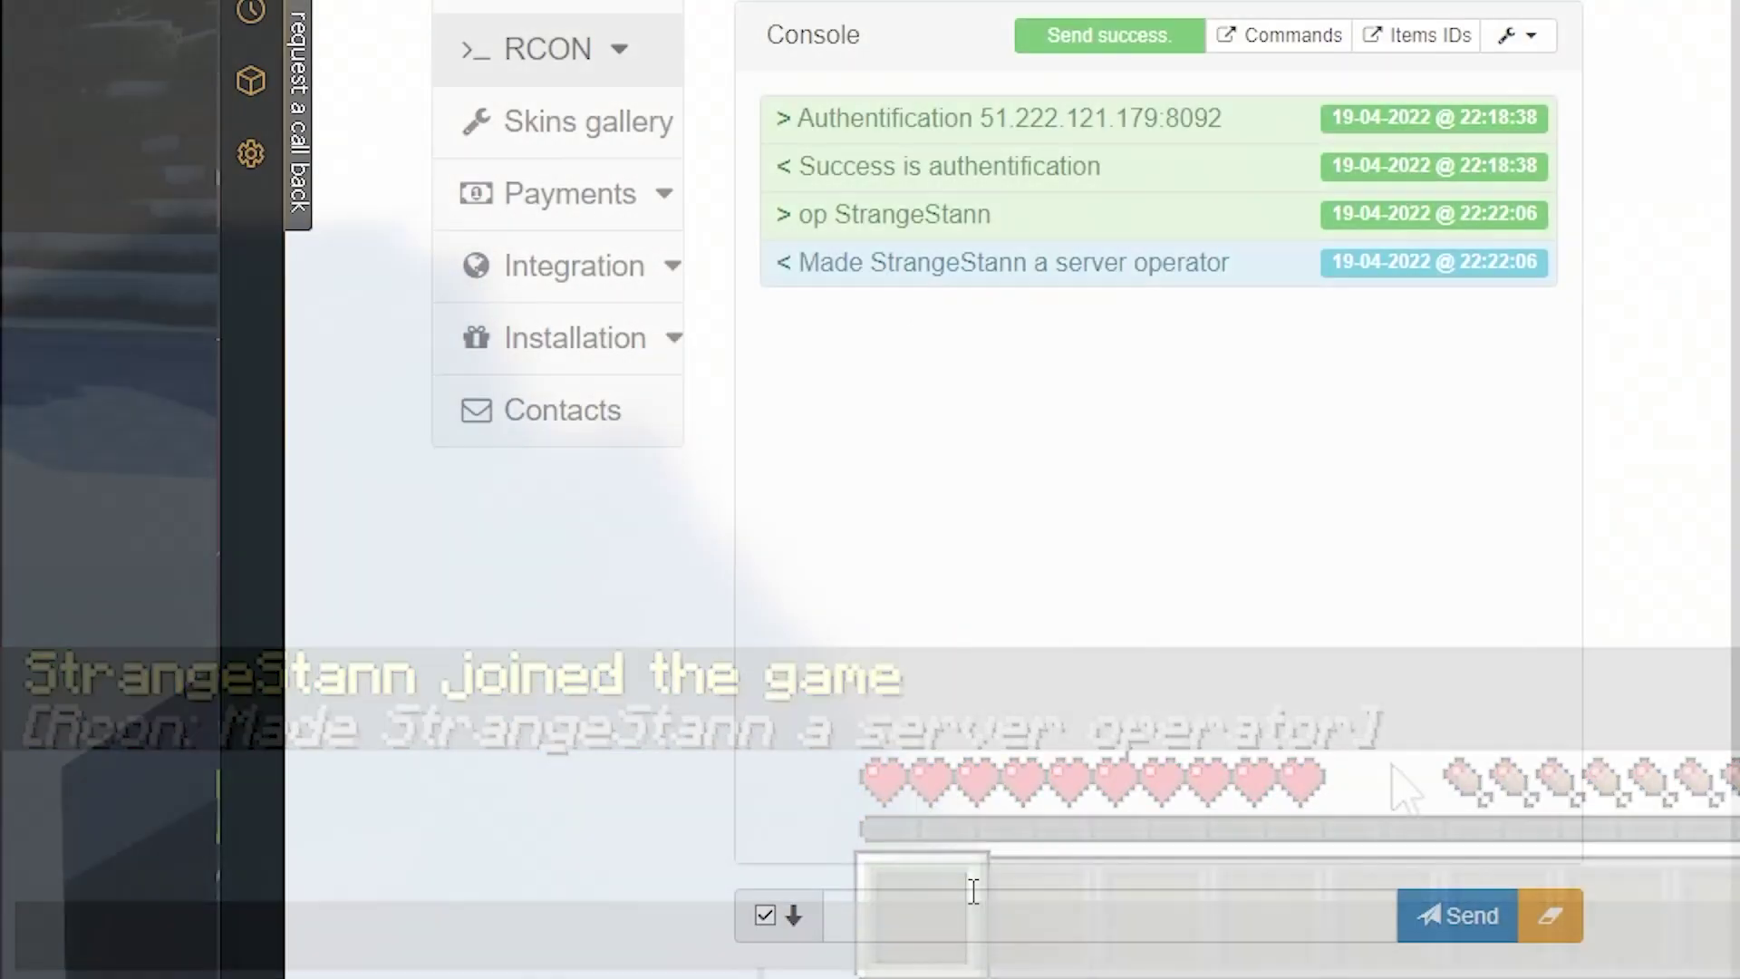
# Send 'give <player> minecraft:oak_log 64' and confirm the delivery in Minecraft chat.
pyautogui.click(960, 913)
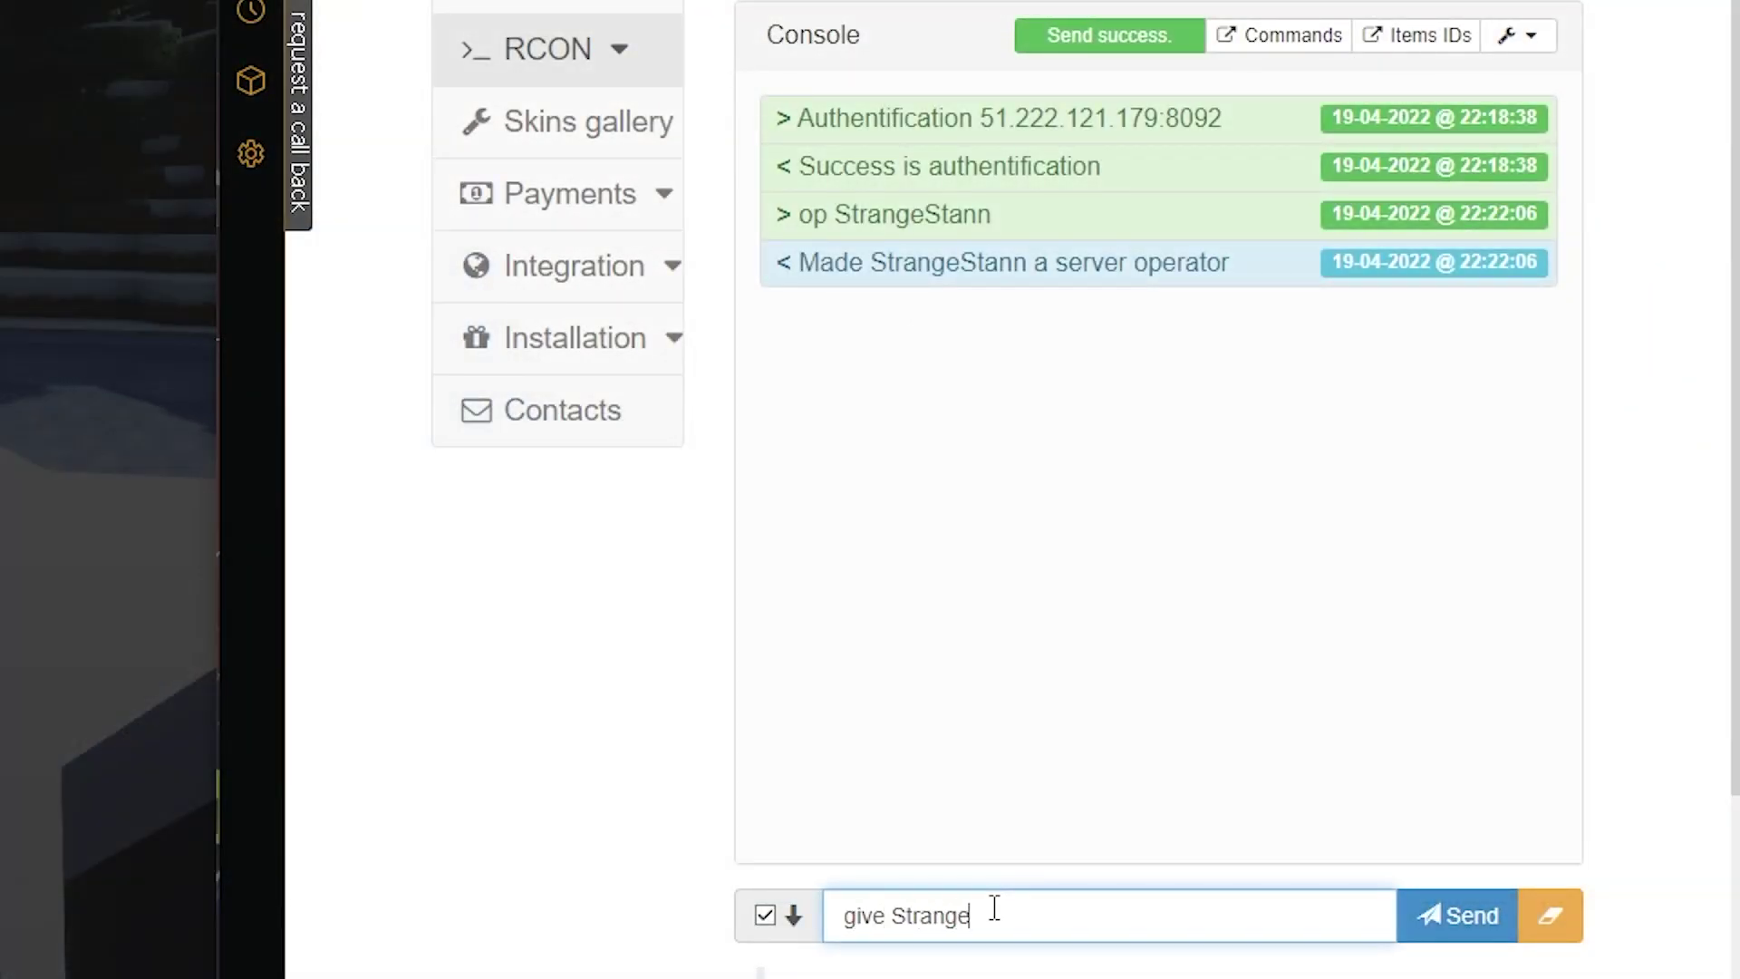
pyautogui.write('give StrangeStann mine')
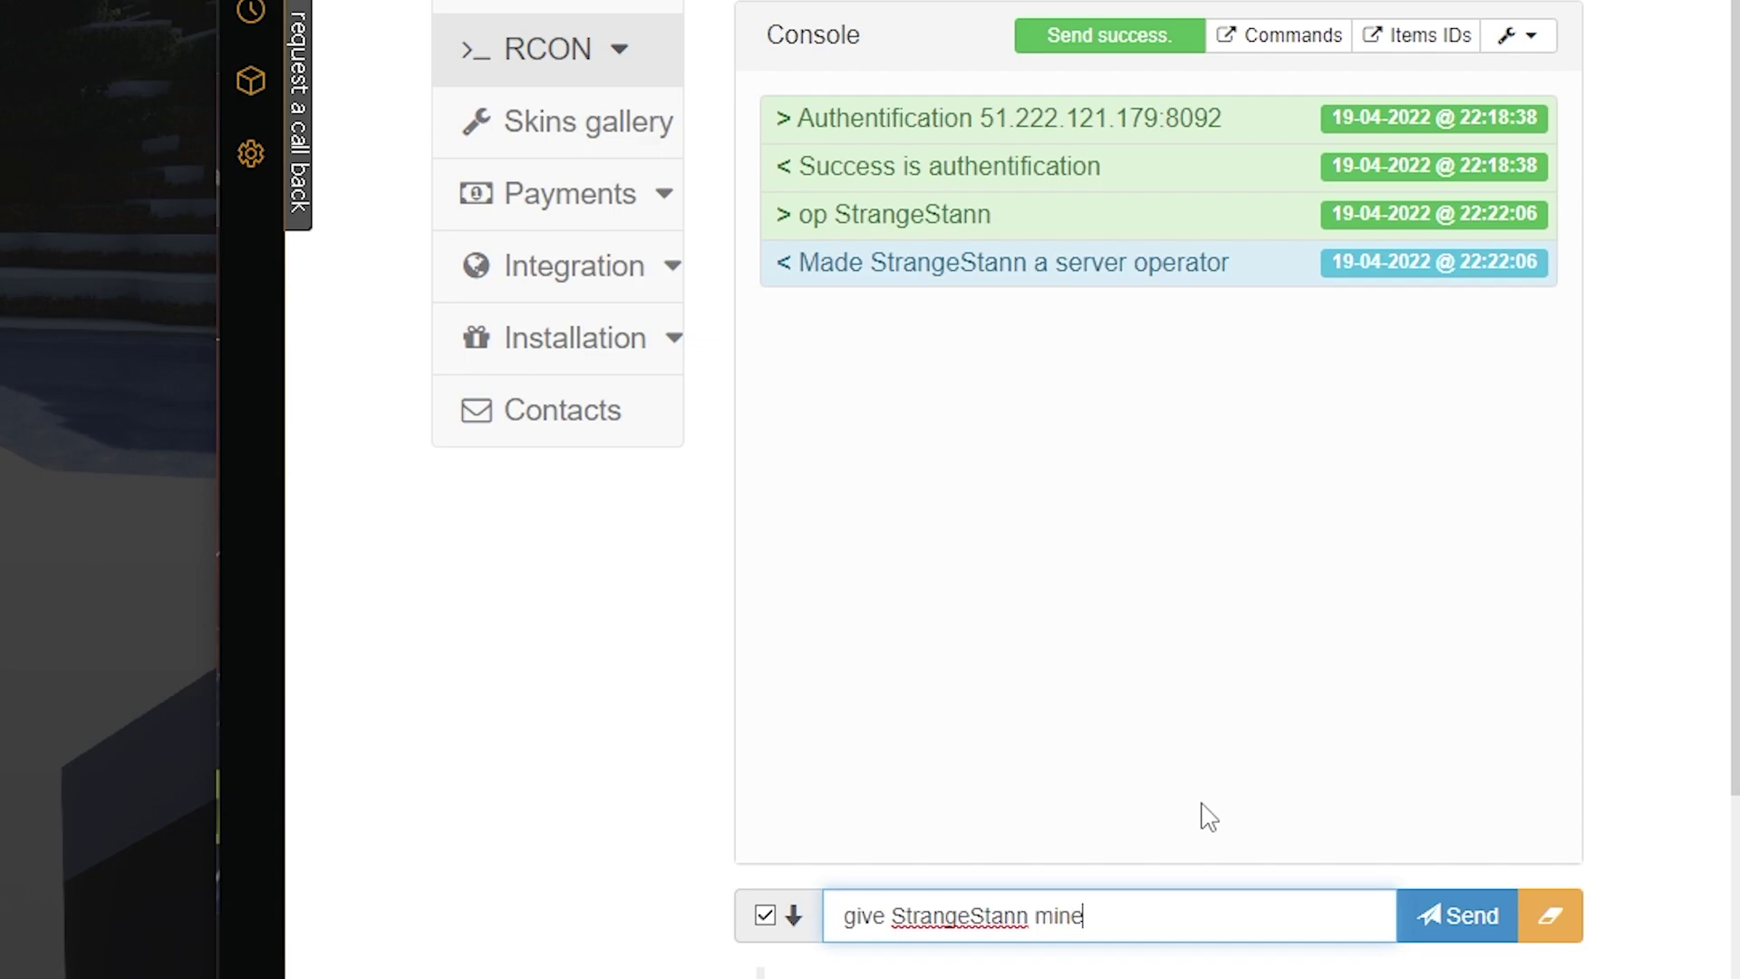
pyautogui.write('craft:oak_log 64')
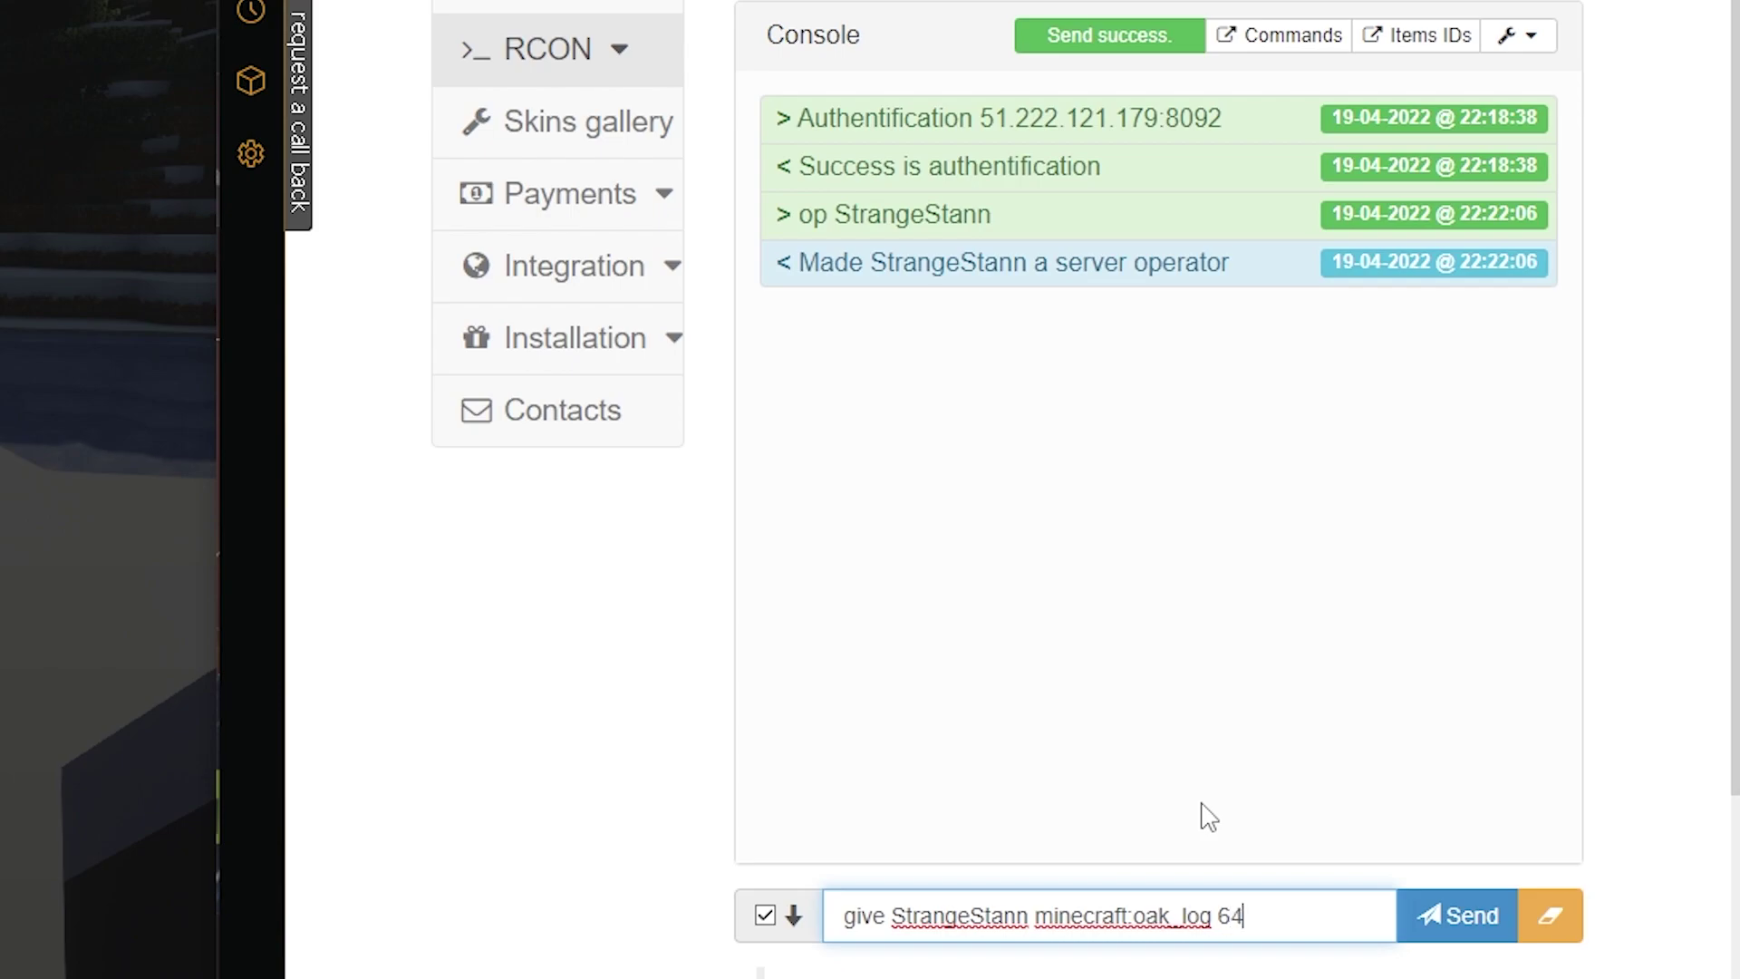
pyautogui.press('Return')
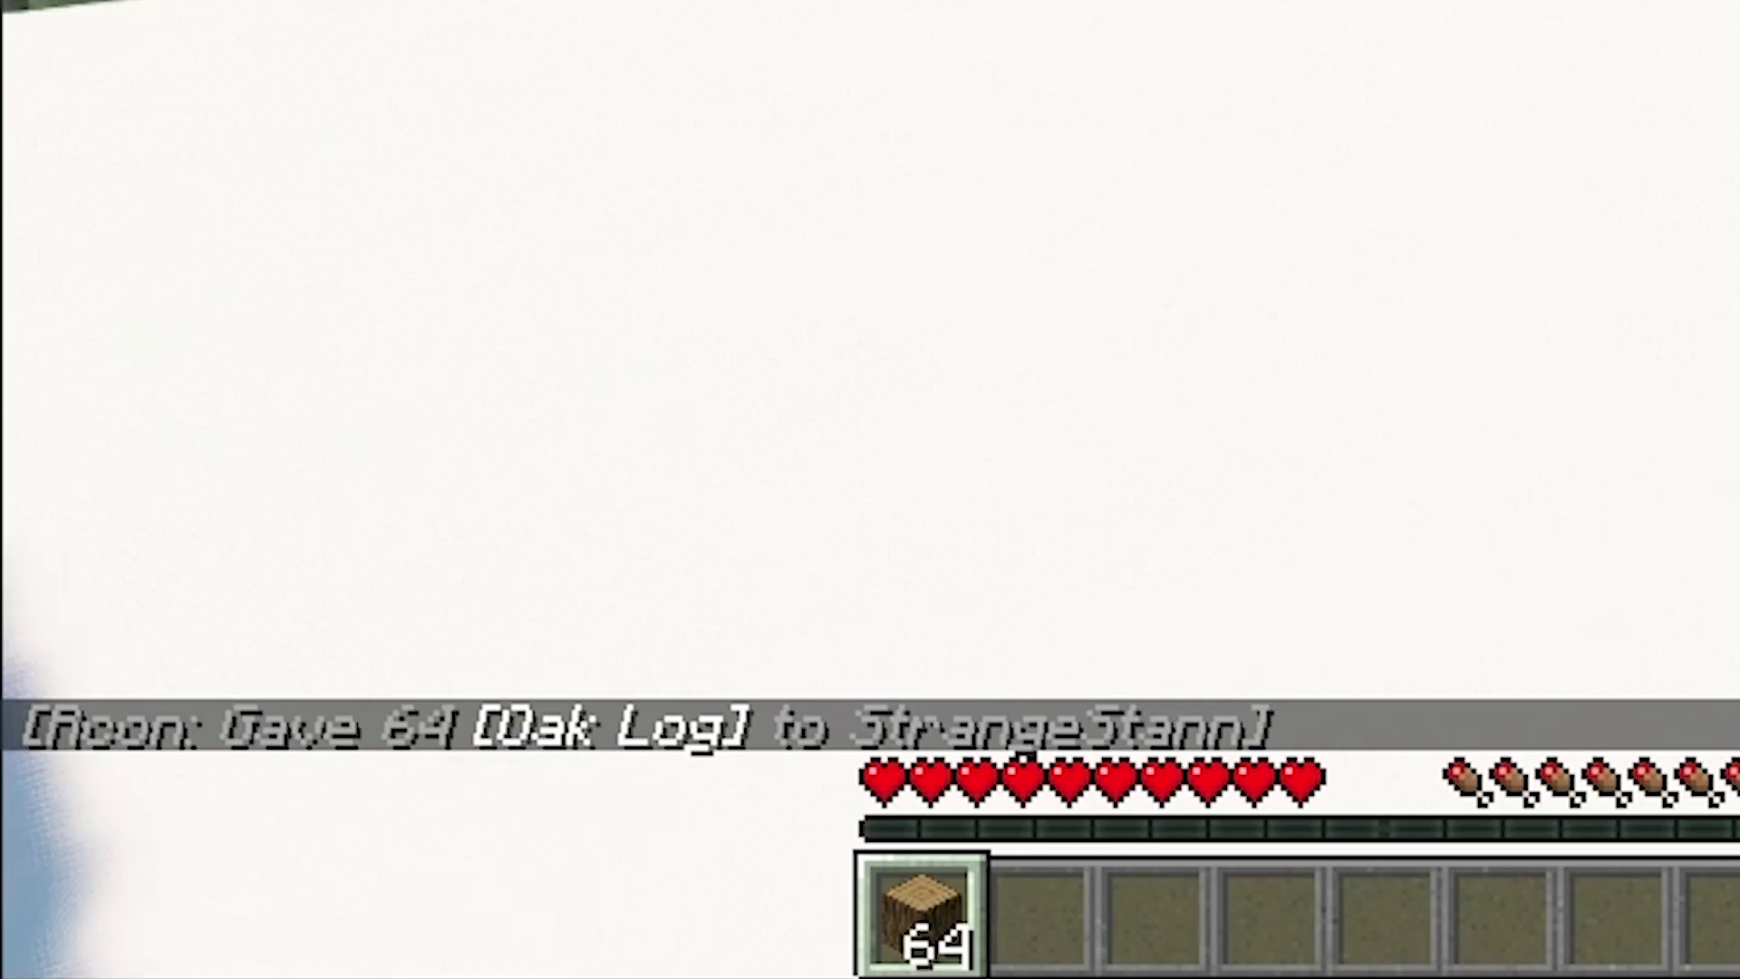
pyautogui.press('t')
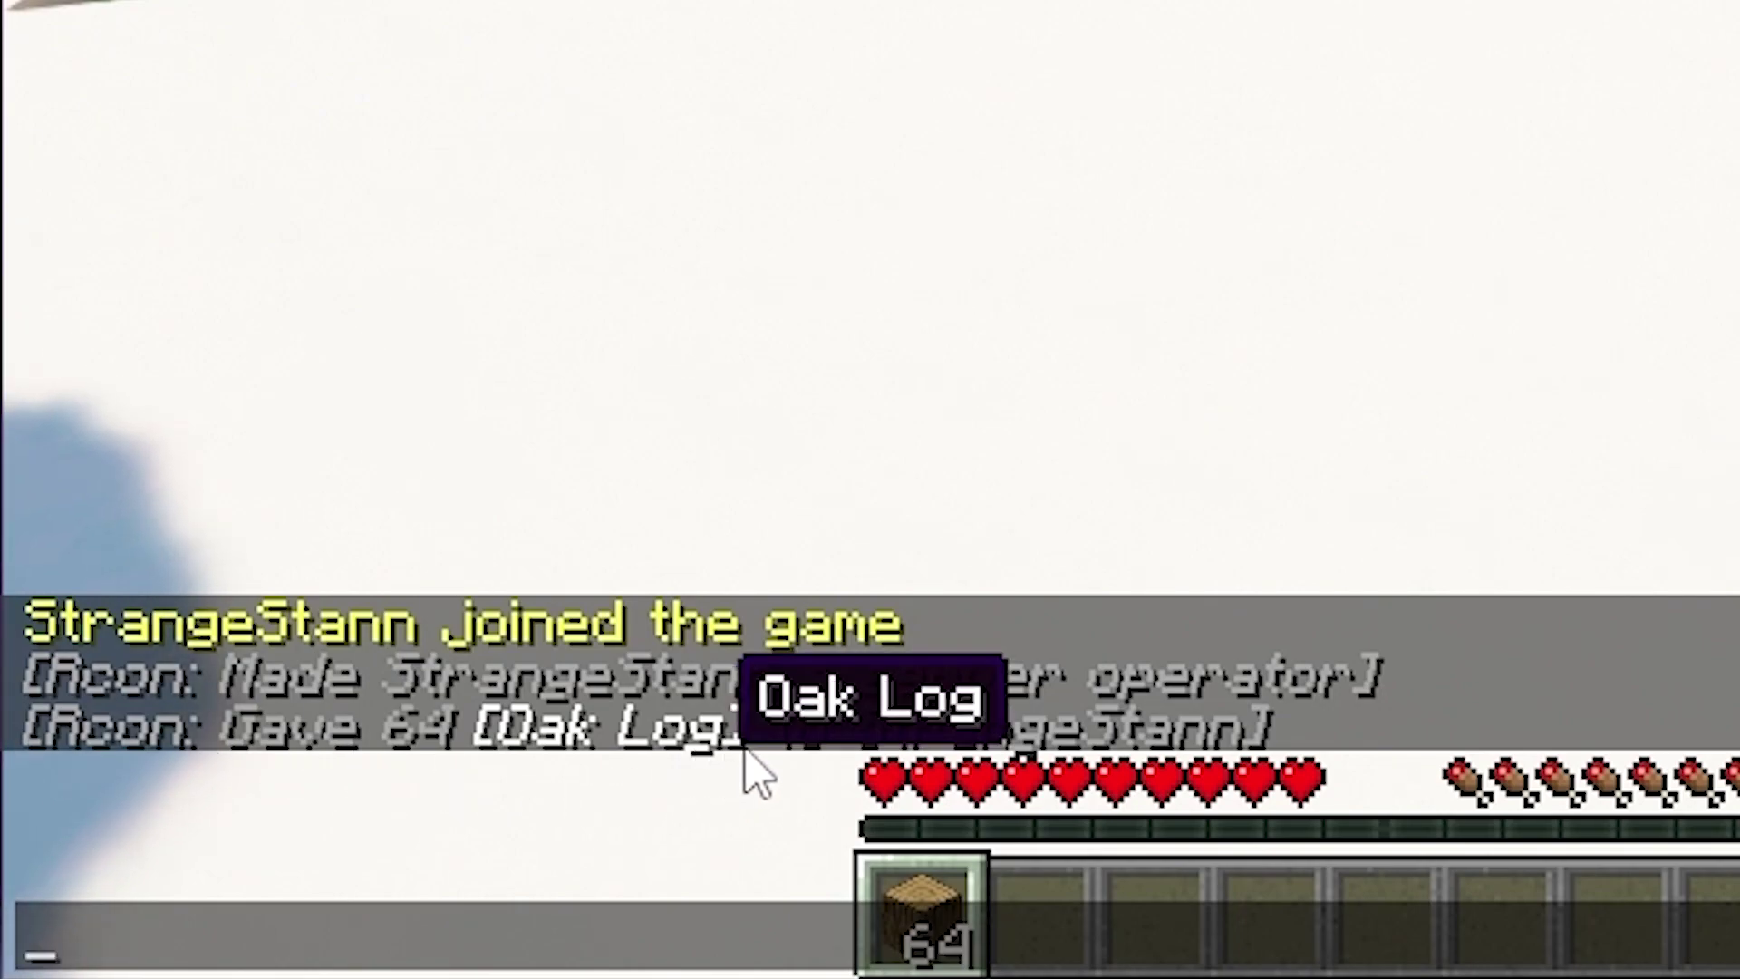
pyautogui.press('Escape')
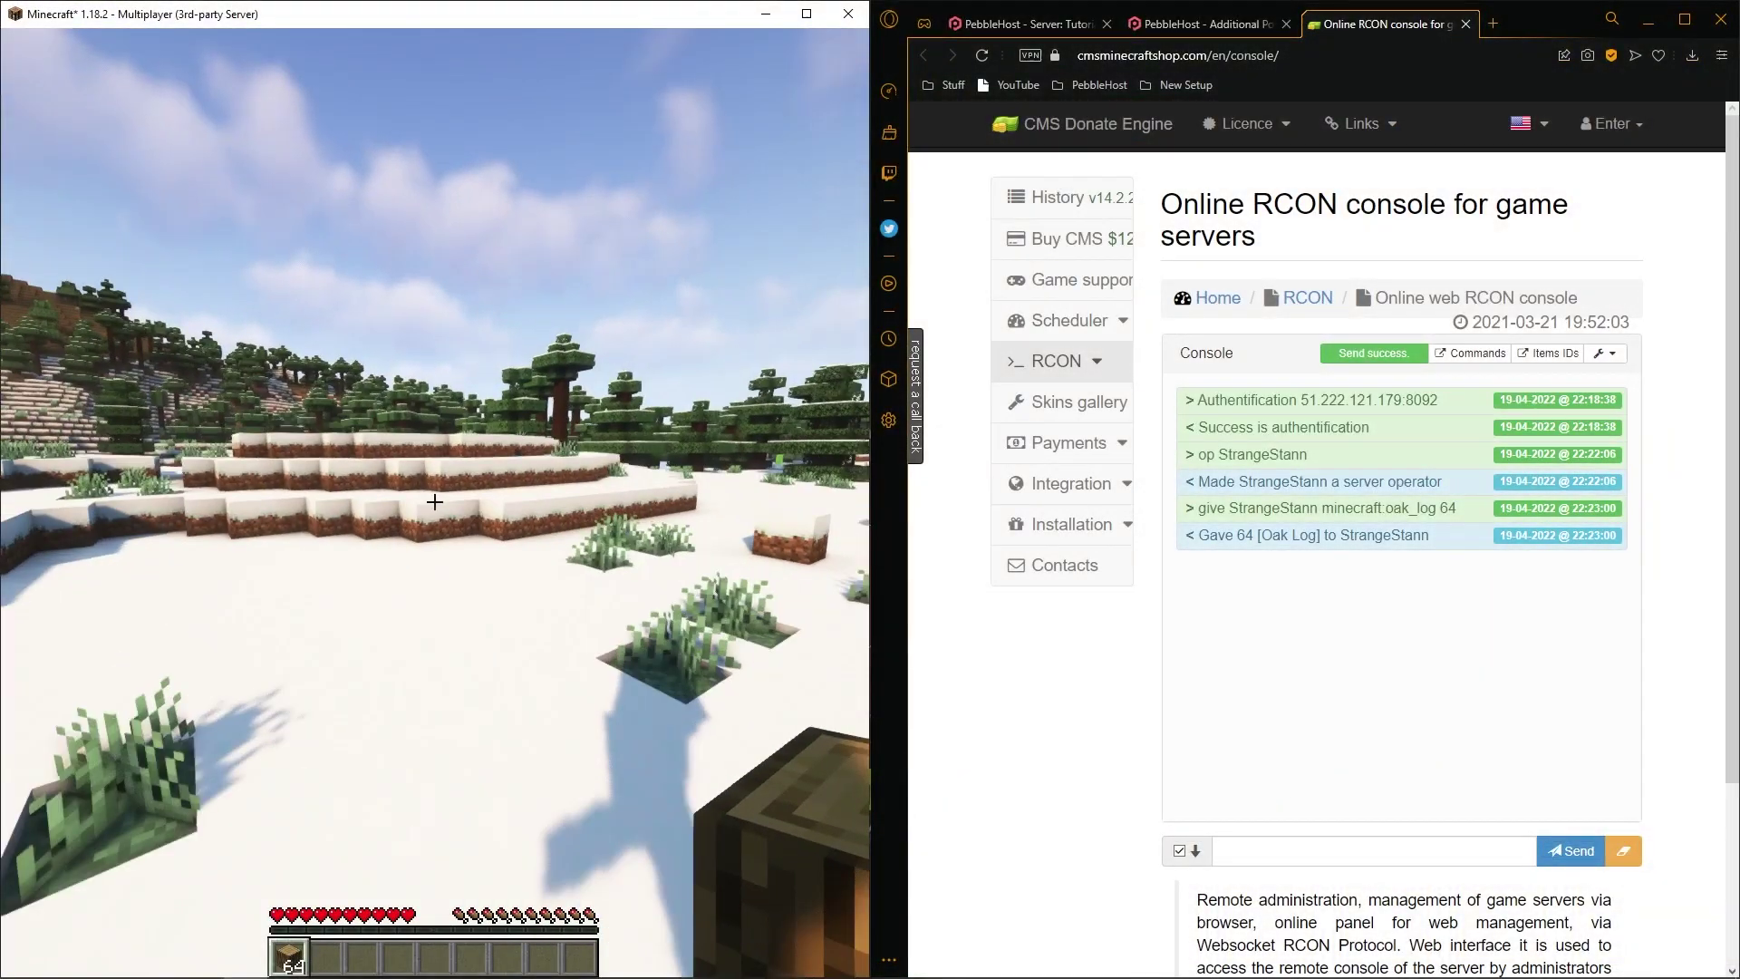
pyautogui.press('w')
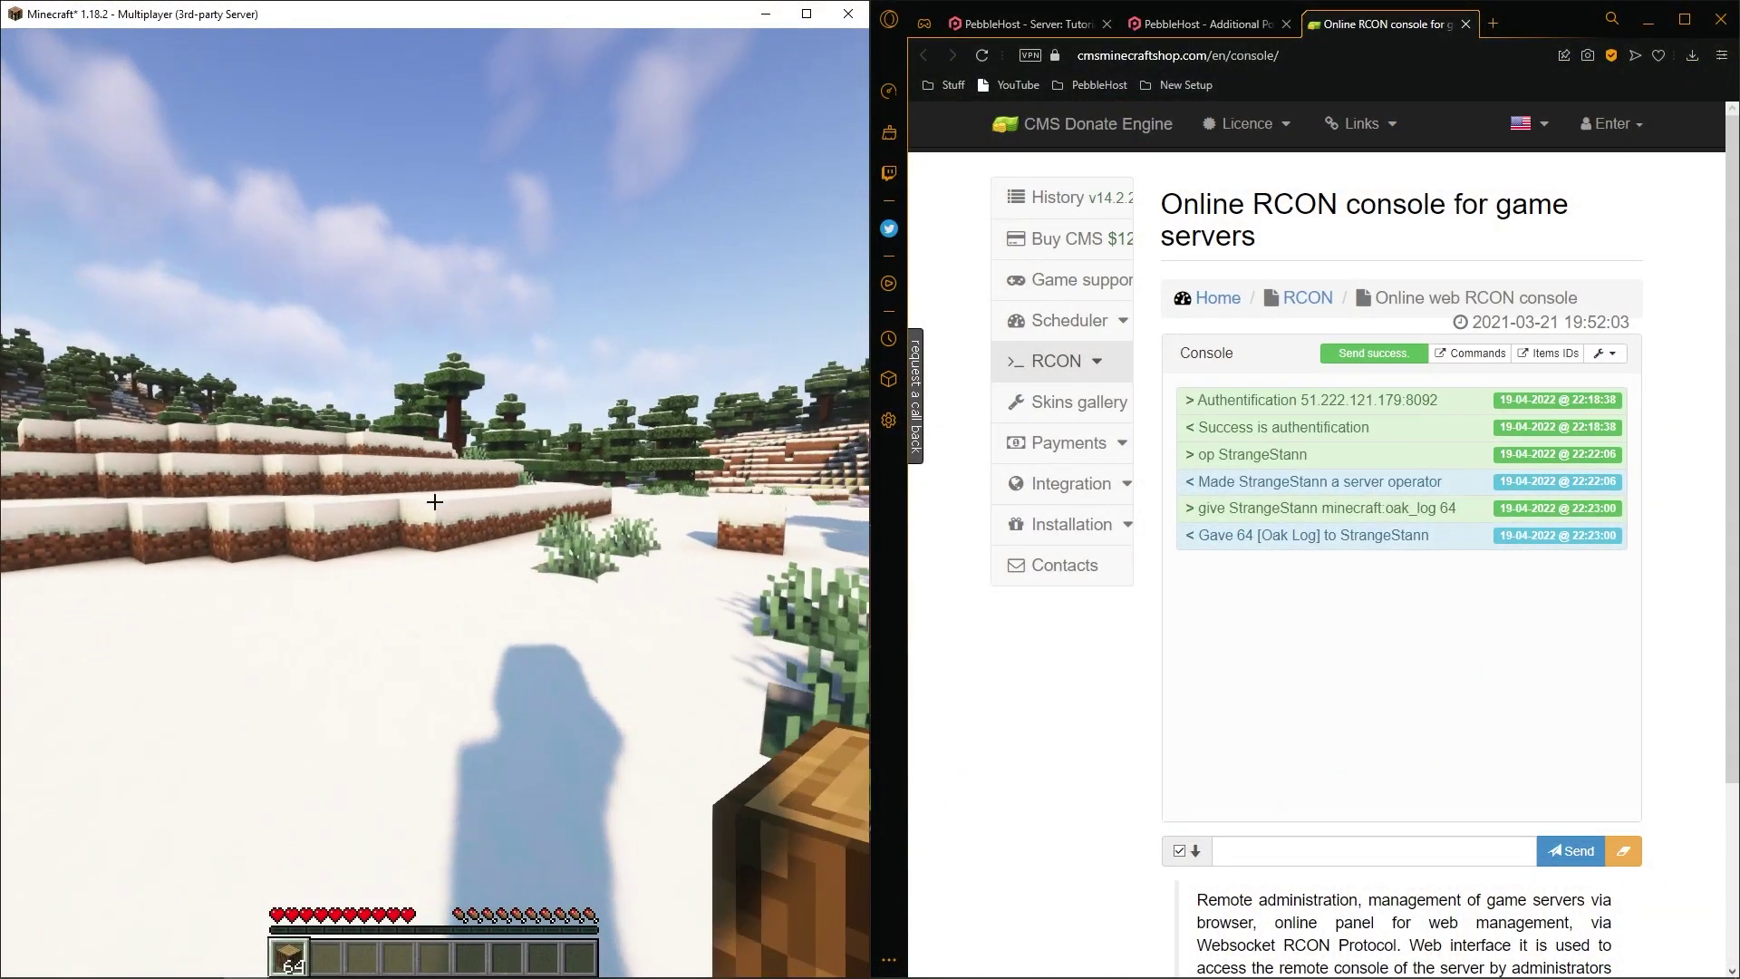
pyautogui.press('w')
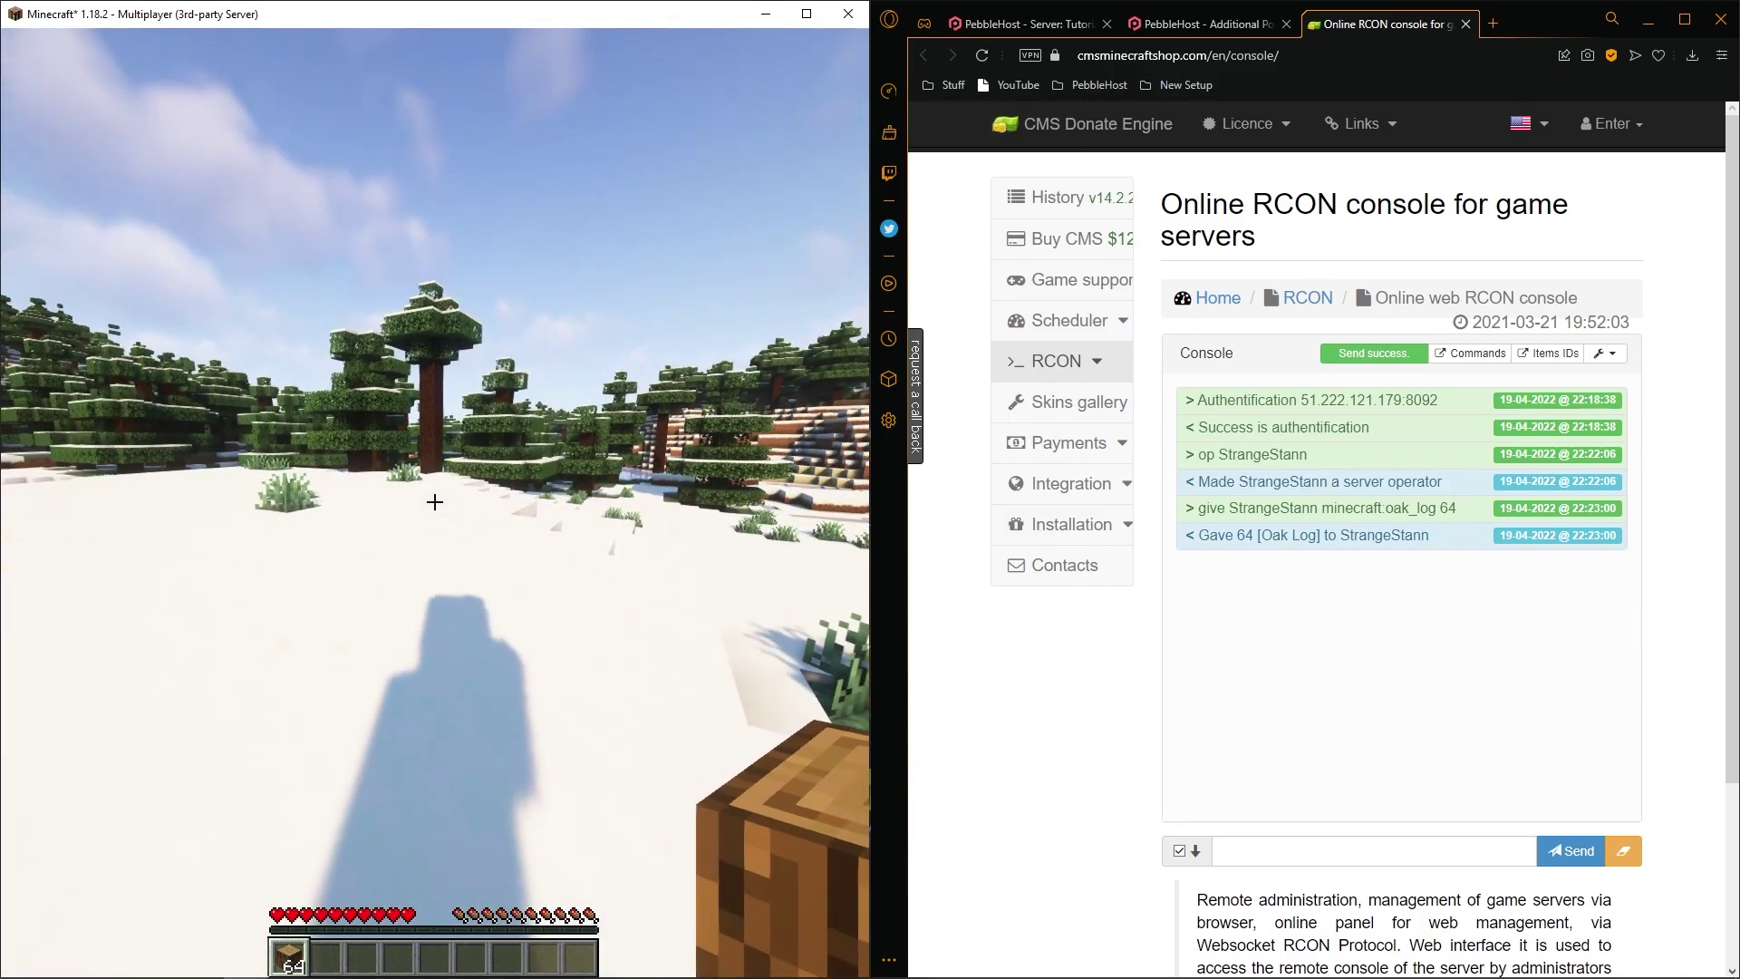
pyautogui.press('w')
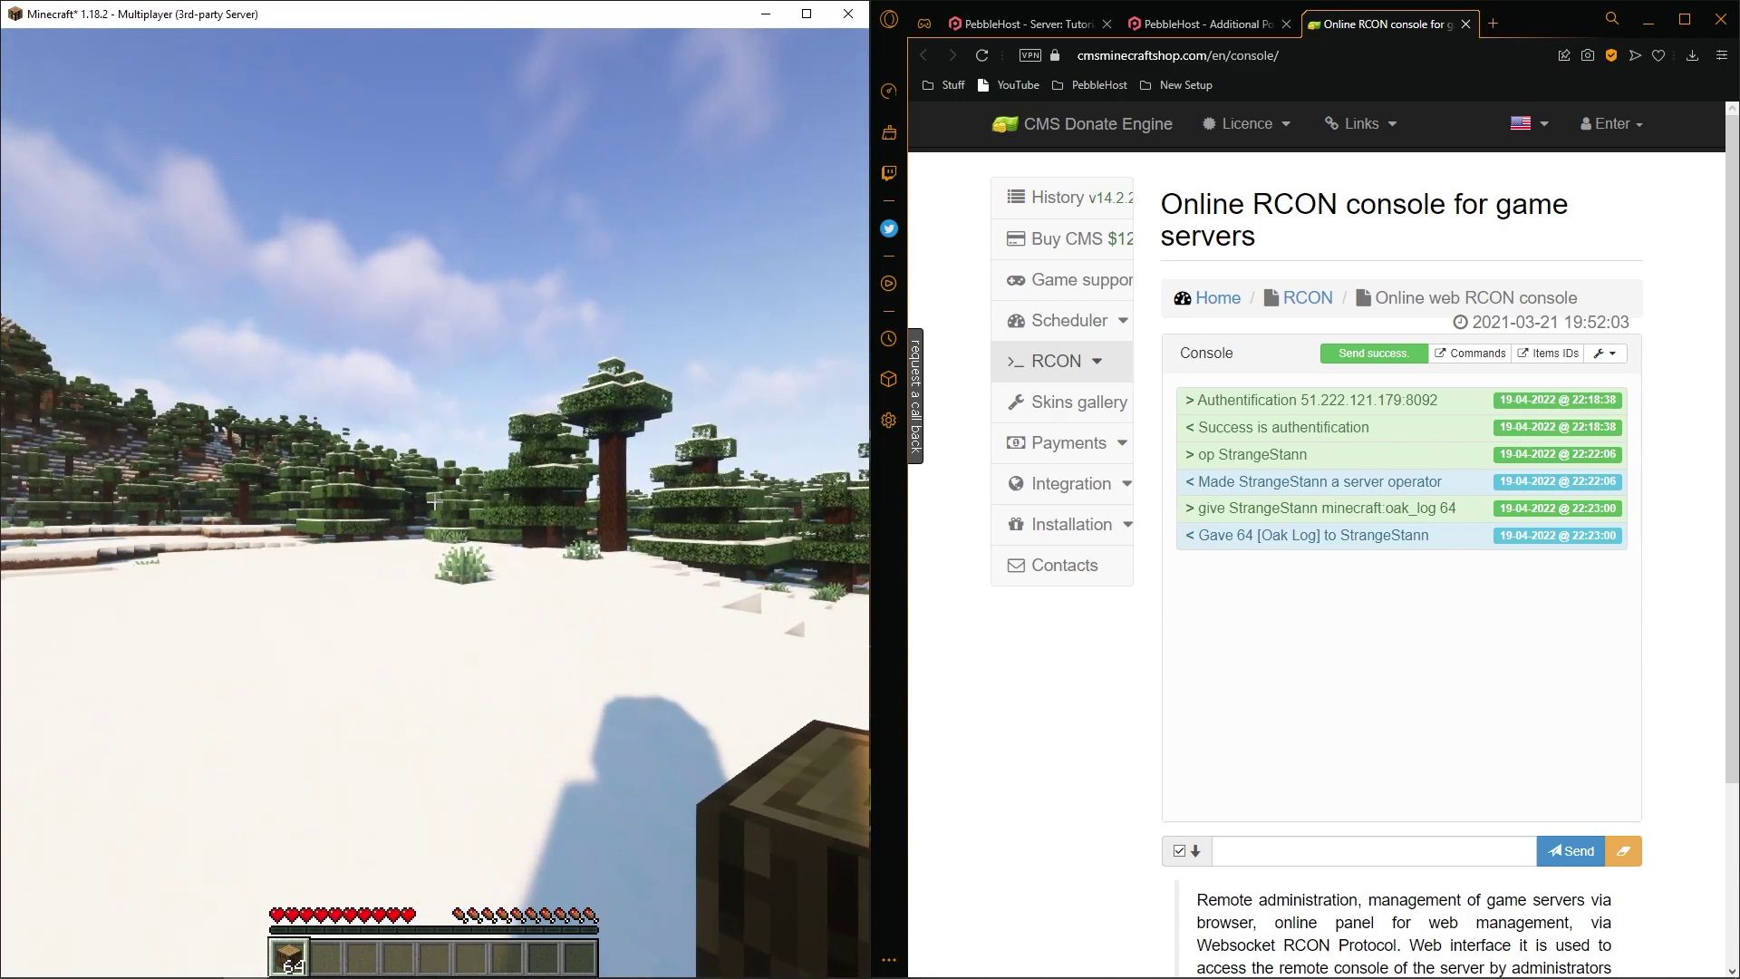